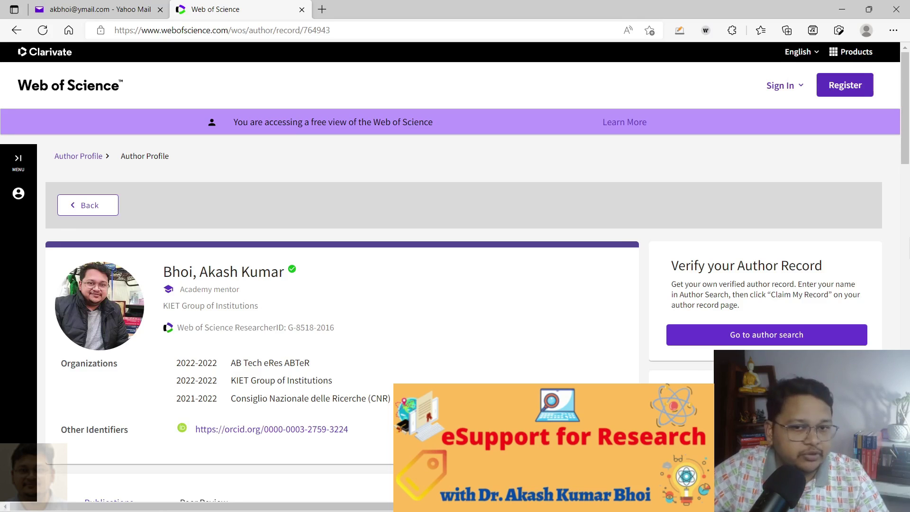
Step: Scroll through the author profile's metrics and publications, selecting the ResearcherID line along the way
{"action": "left_click", "coordinate": [234, 31]}
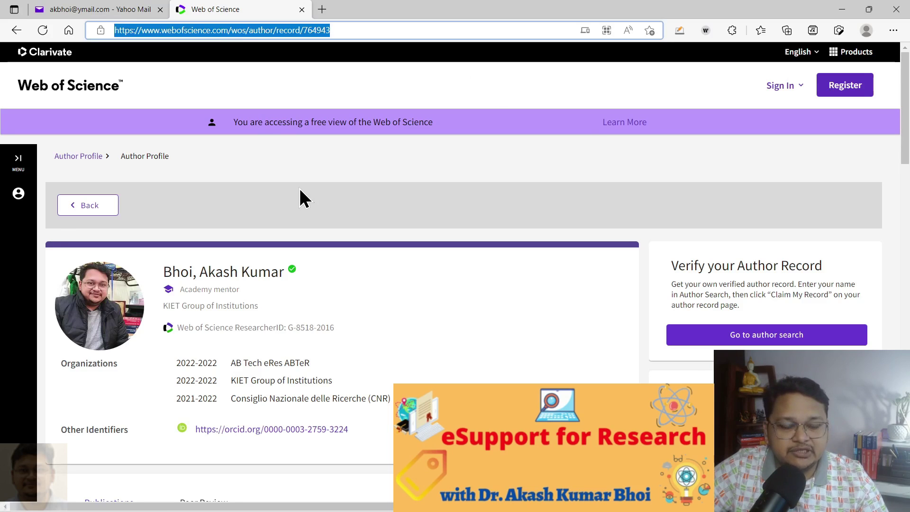
{"action": "scroll", "coordinate": [336, 293], "scroll_direction": "down", "scroll_amount": 4}
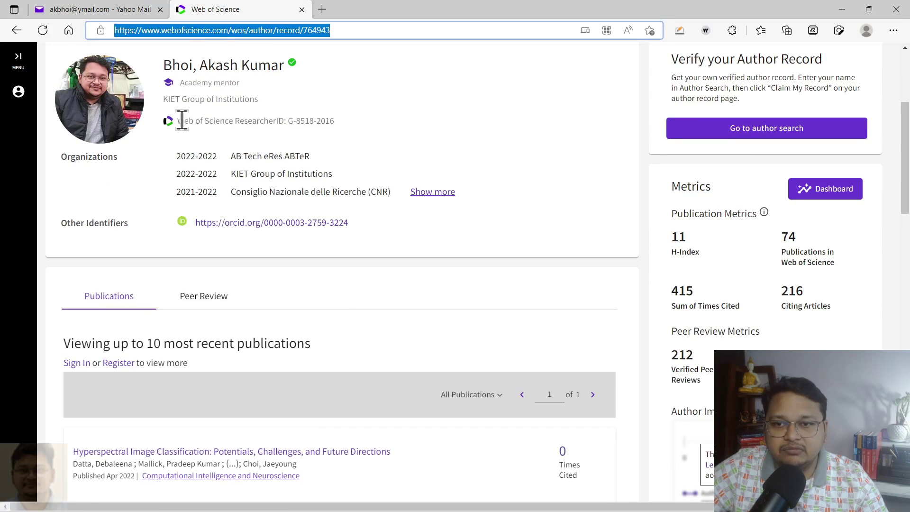
{"action": "left_click_drag", "start_coordinate": [177, 121], "coordinate": [334, 121]}
{"action": "left_click", "coordinate": [282, 130]}
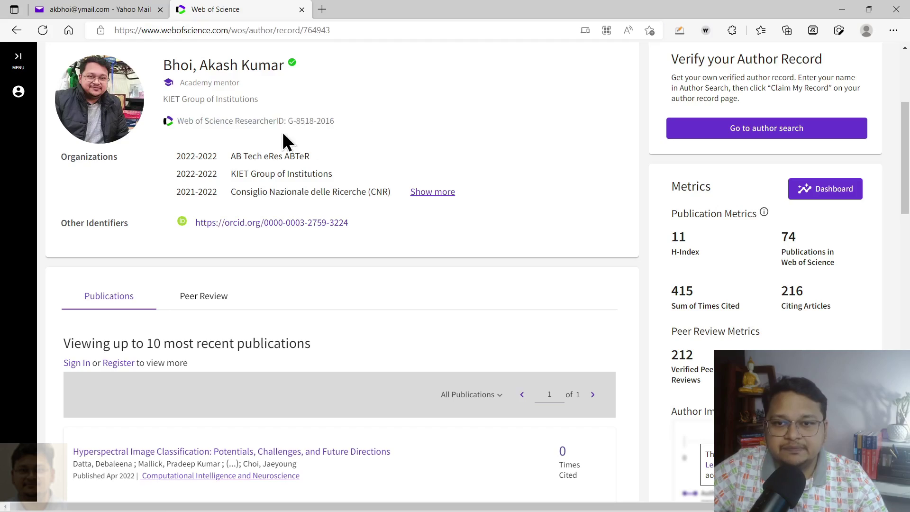
{"action": "scroll", "coordinate": [359, 200], "scroll_direction": "down", "scroll_amount": 15}
{"action": "scroll", "coordinate": [360, 204], "scroll_direction": "down", "scroll_amount": 8}
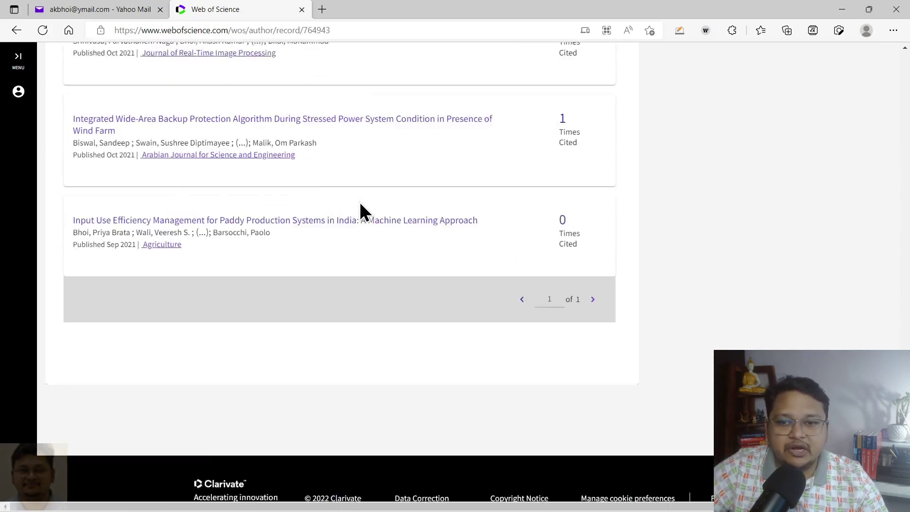
{"action": "scroll", "coordinate": [360, 205], "scroll_direction": "up", "scroll_amount": 18}
{"action": "scroll", "coordinate": [360, 203], "scroll_direction": "up", "scroll_amount": 1}
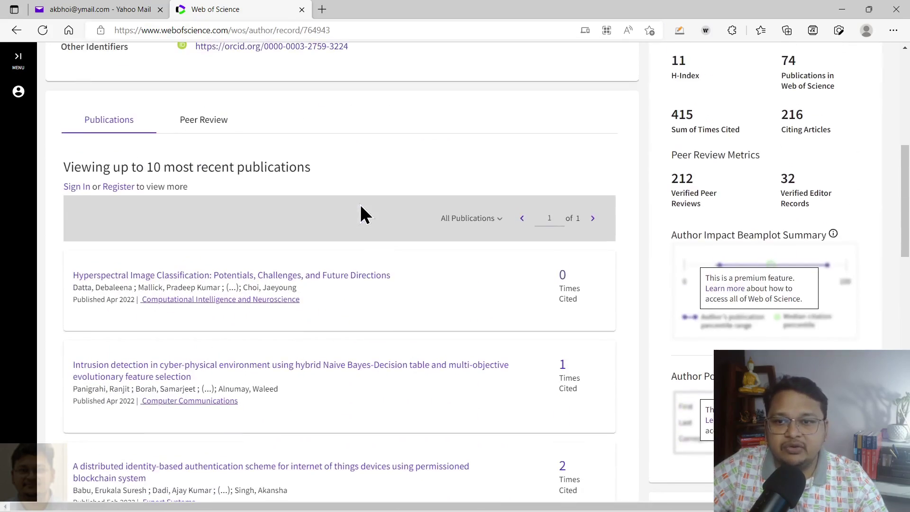
Step: Show the author's peer review records in the lower section, then return to the top
{"action": "left_click", "coordinate": [209, 122]}
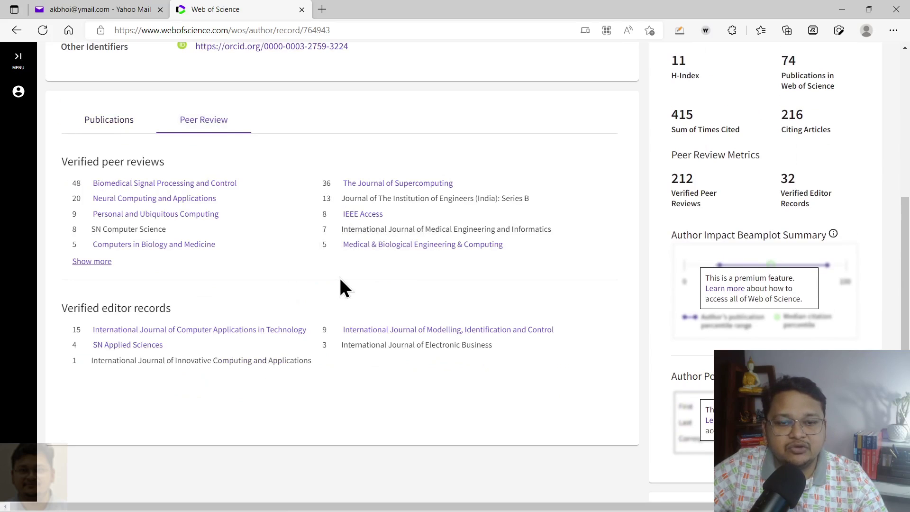
{"action": "scroll", "coordinate": [339, 277], "scroll_direction": "up", "scroll_amount": 4}
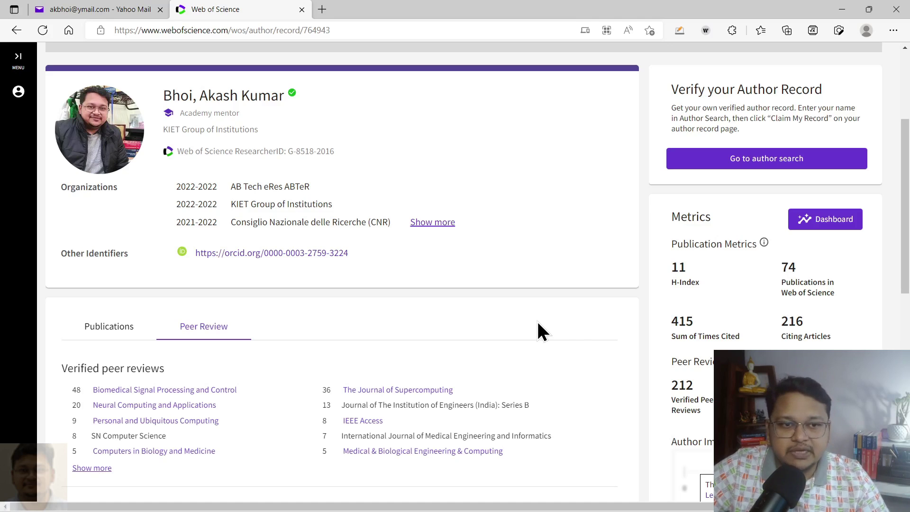
{"action": "scroll", "coordinate": [544, 326], "scroll_direction": "up", "scroll_amount": 4}
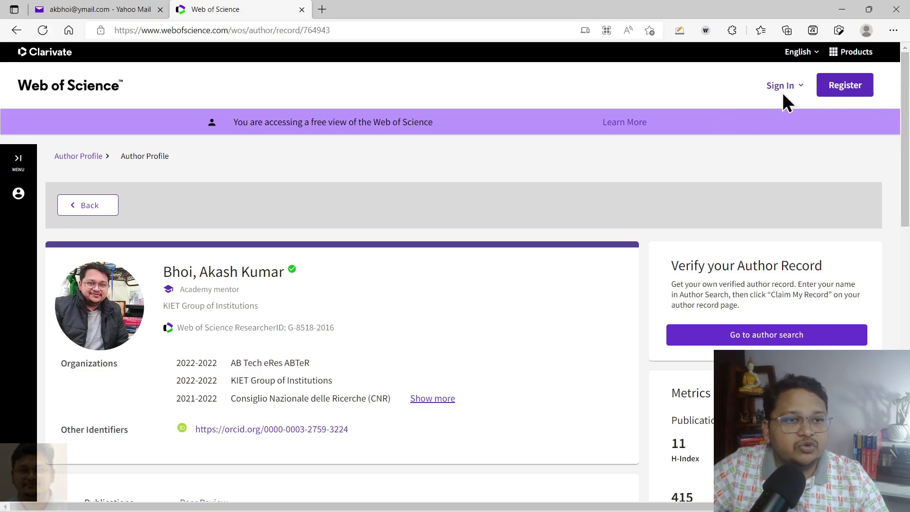
Step: Open the free Web of Science account registration form via Register in the header
{"action": "left_click", "coordinate": [848, 93]}
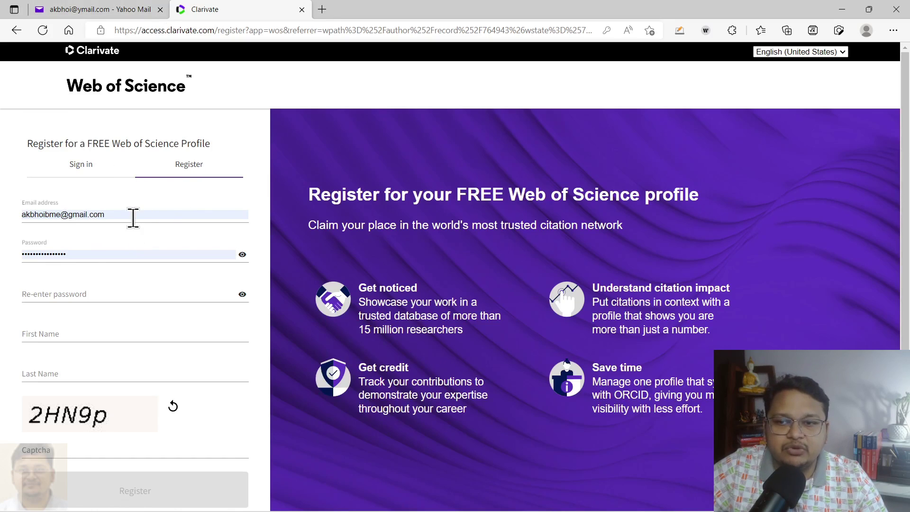
Step: Replace the prefilled email with the user's Yahoo address, then enter and re-enter the password
{"action": "left_click_drag", "start_coordinate": [133, 218], "coordinate": [6, 229]}
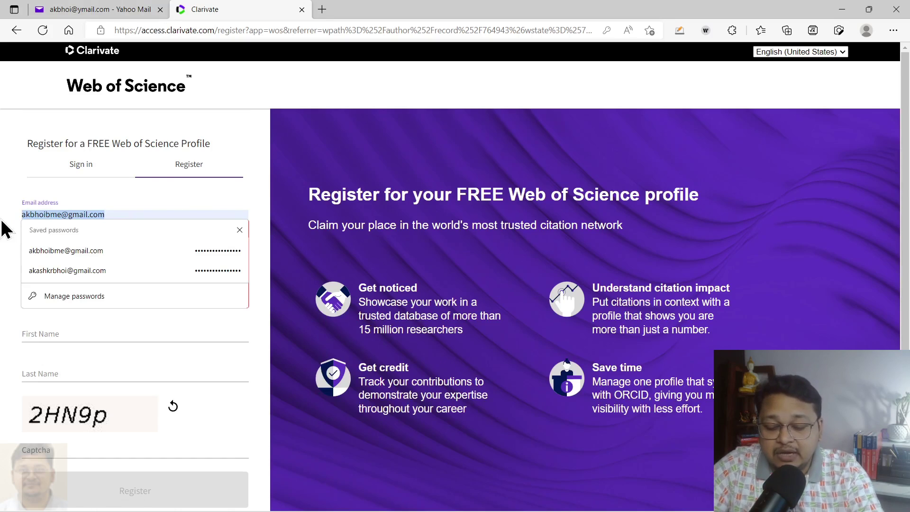
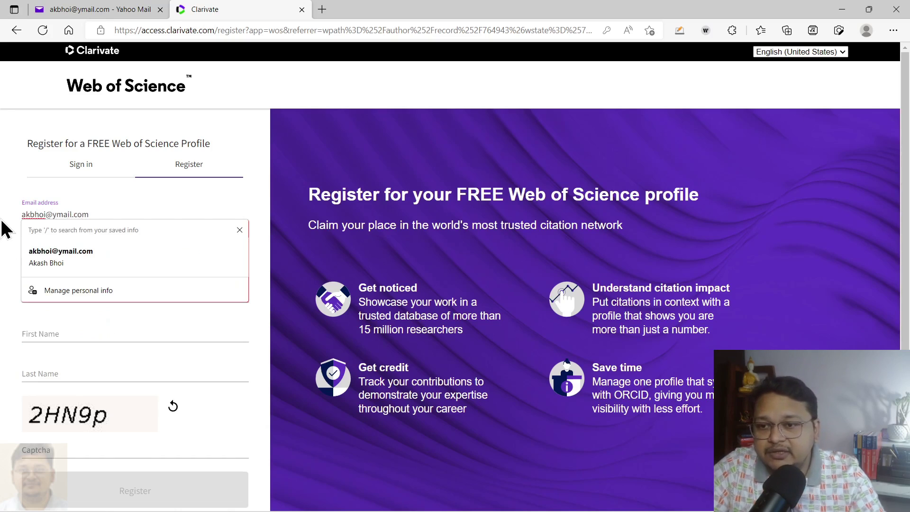
{"action": "left_click", "coordinate": [59, 250]}
{"action": "left_click", "coordinate": [81, 254]}
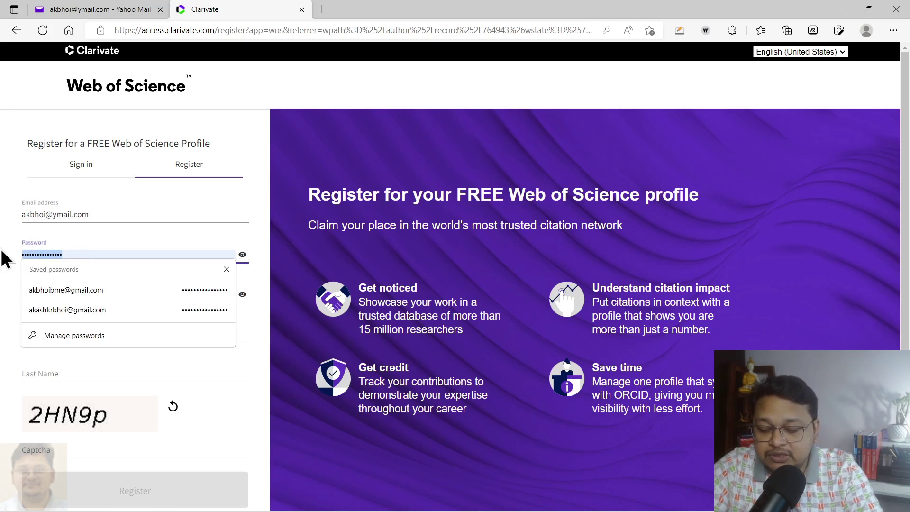
{"action": "type", "text": "•••••••"}
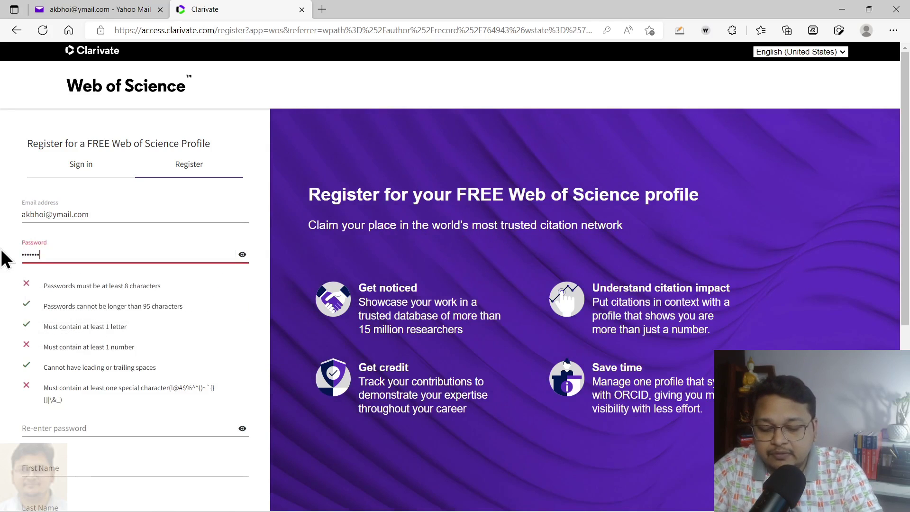
{"action": "type", "text": "••••"}
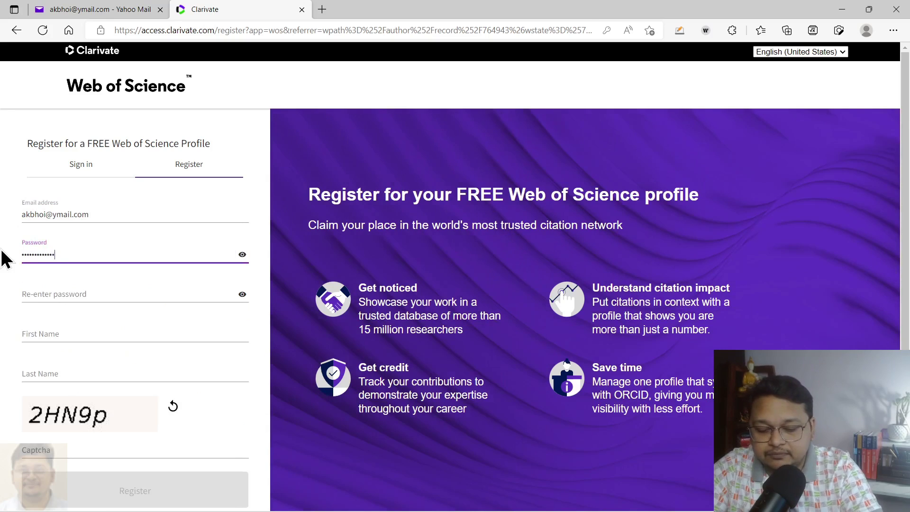
{"action": "key", "text": "Tab"}
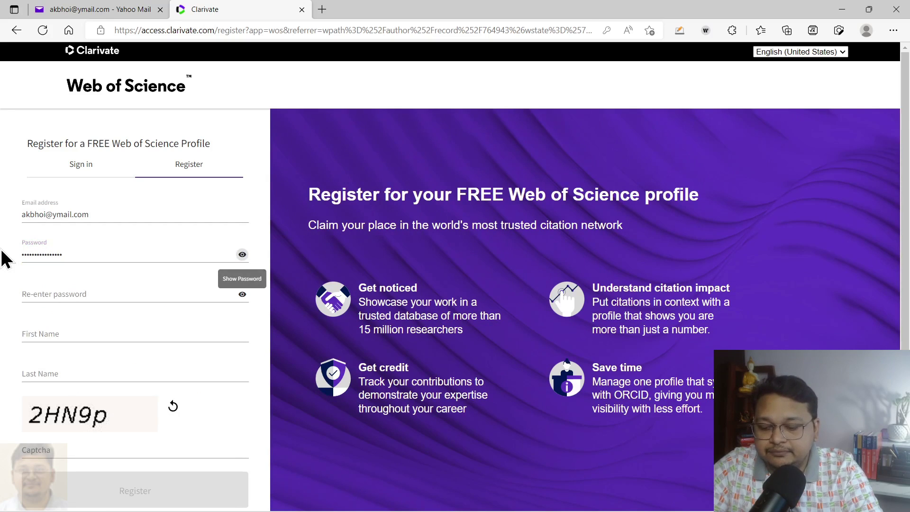
{"action": "key", "text": "Tab"}
{"action": "type", "text": "•••••"}
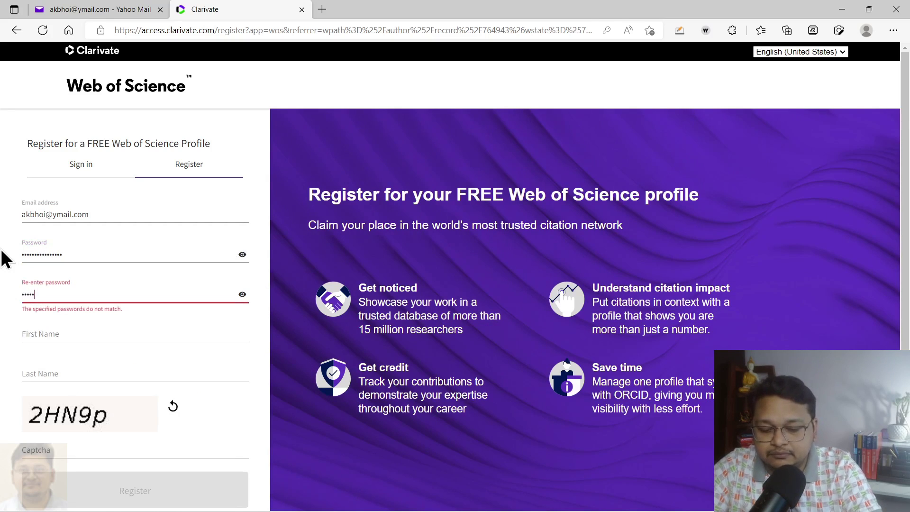
{"action": "type", "text": "•••••••"}
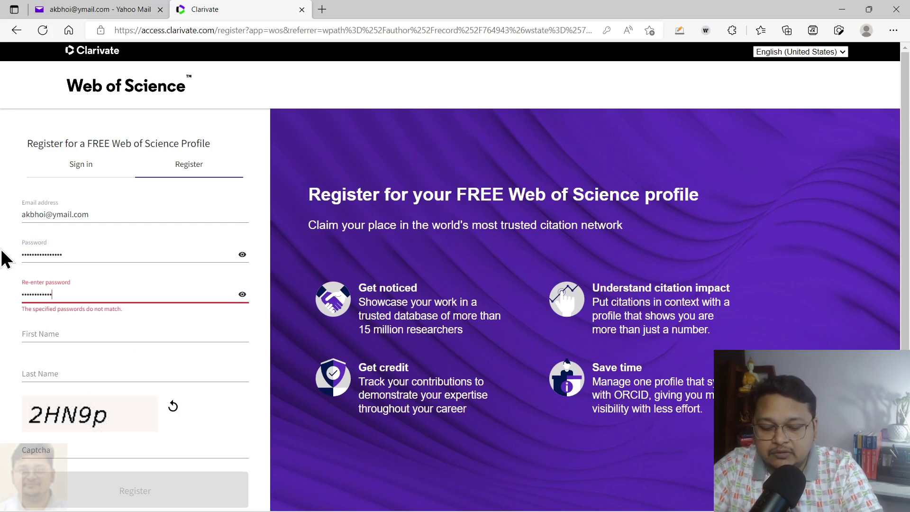
{"action": "type", "text": "••••"}
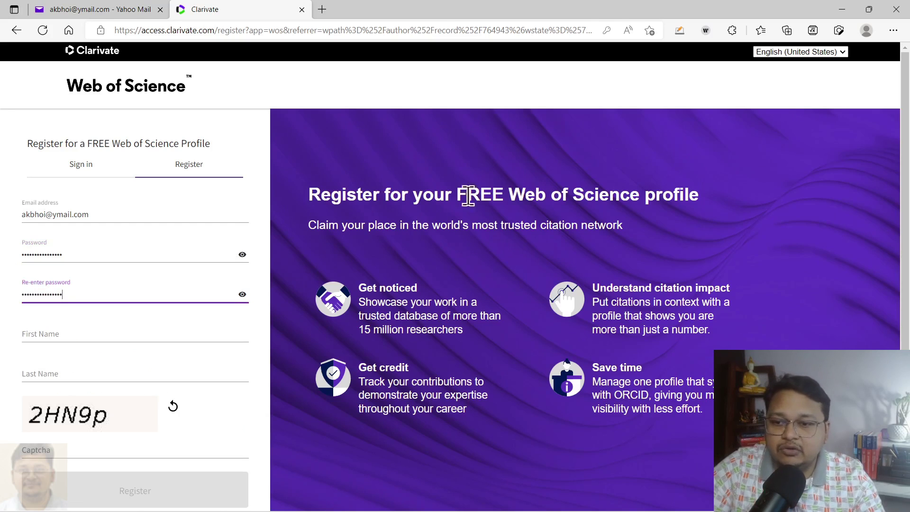
Step: Autofill the first and last name, enter the captcha code, and submit the registration
{"action": "left_click", "coordinate": [122, 334]}
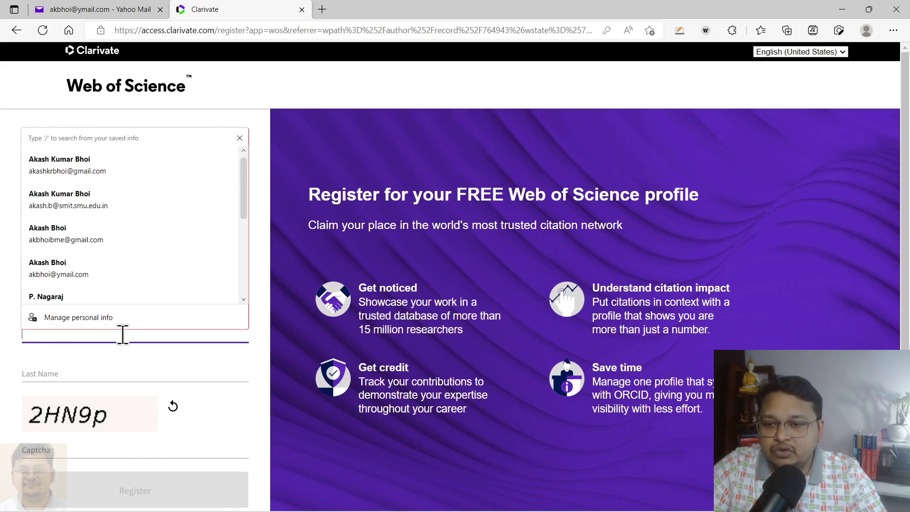
{"action": "left_click", "coordinate": [114, 184]}
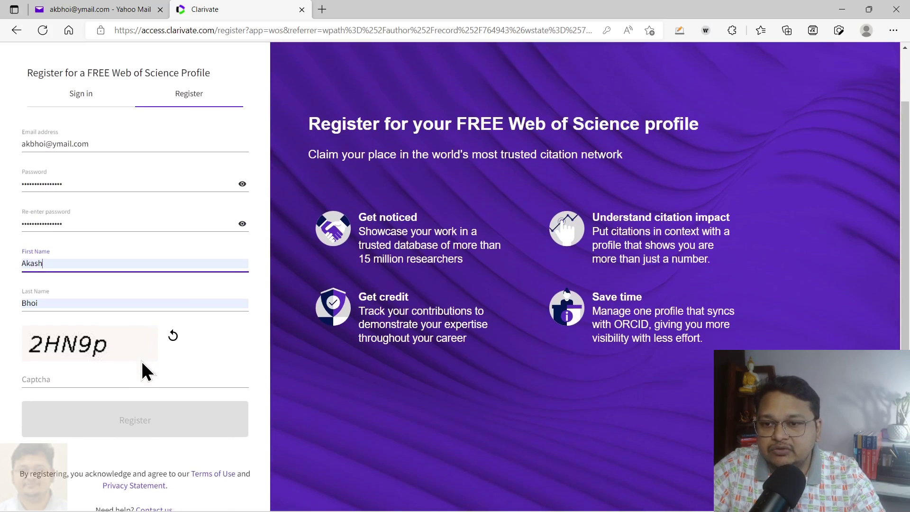
{"action": "left_click", "coordinate": [124, 383]}
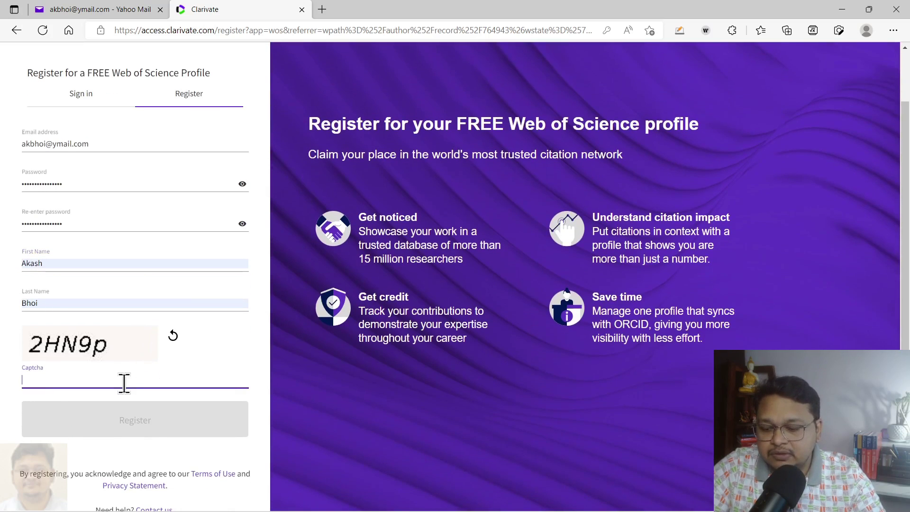
{"action": "type", "text": "2"}
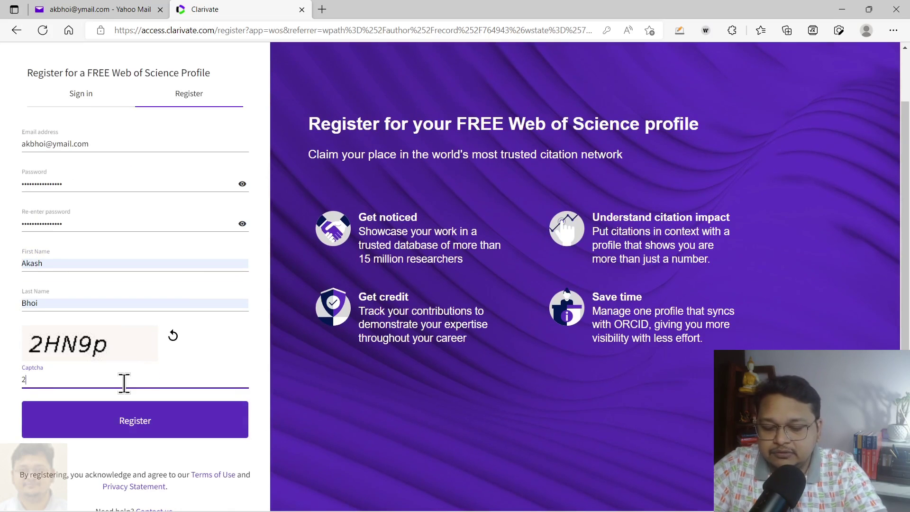
{"action": "type", "text": "HN9"}
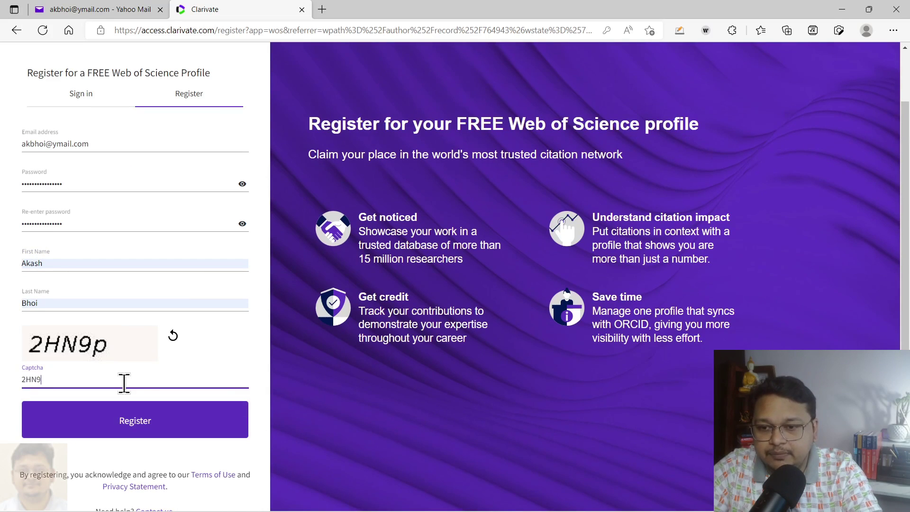
{"action": "type", "text": "p"}
{"action": "left_click", "coordinate": [138, 426]}
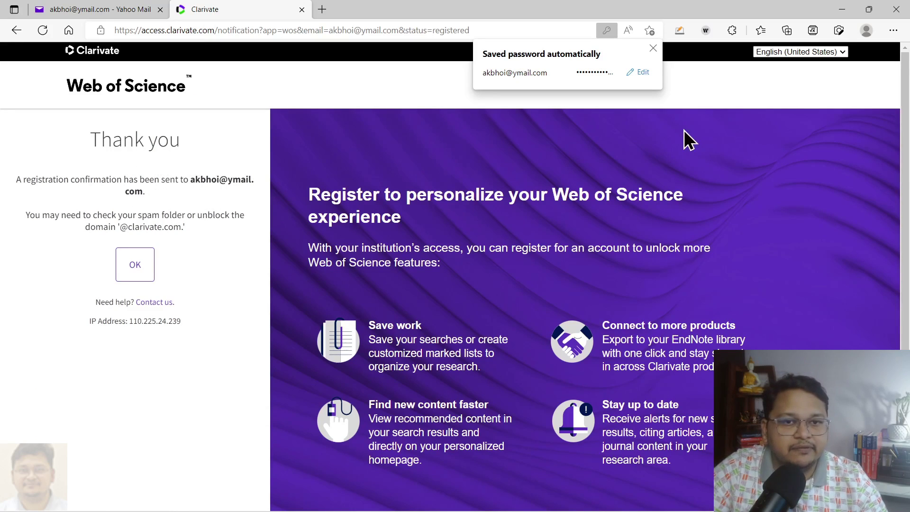
Step: Dismiss the saved-password notice and confirm the Thank you page to reach sign-in
{"action": "left_click", "coordinate": [654, 49]}
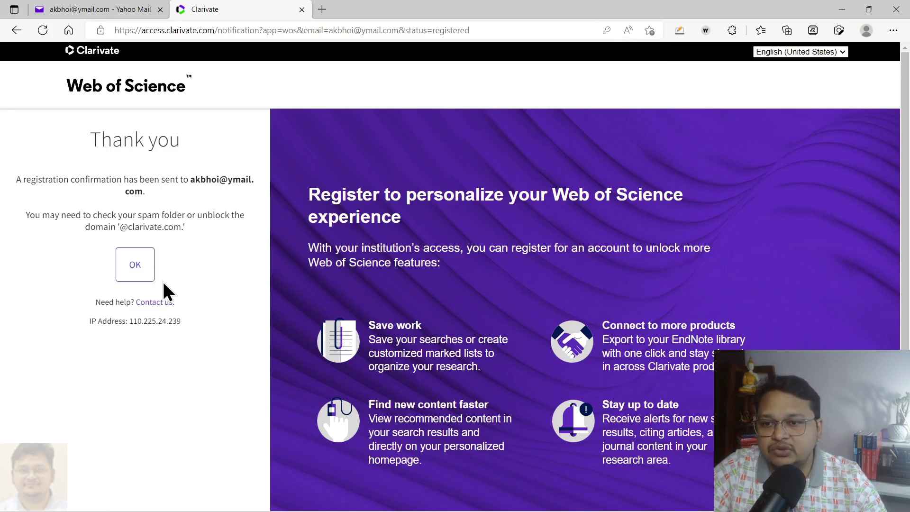
{"action": "left_click", "coordinate": [146, 277]}
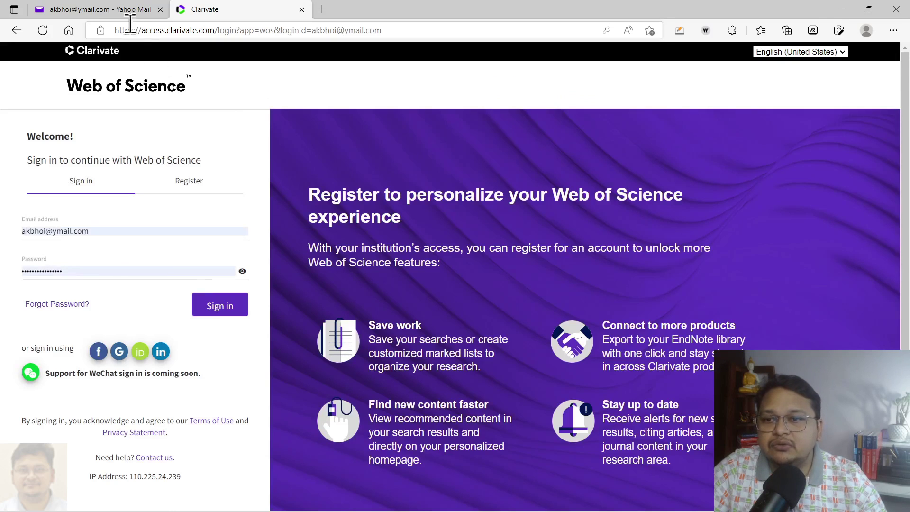
Step: In the refreshed Yahoo inbox, open 'Please activate your WOS account' and follow Verify email address
{"action": "left_click", "coordinate": [97, 7]}
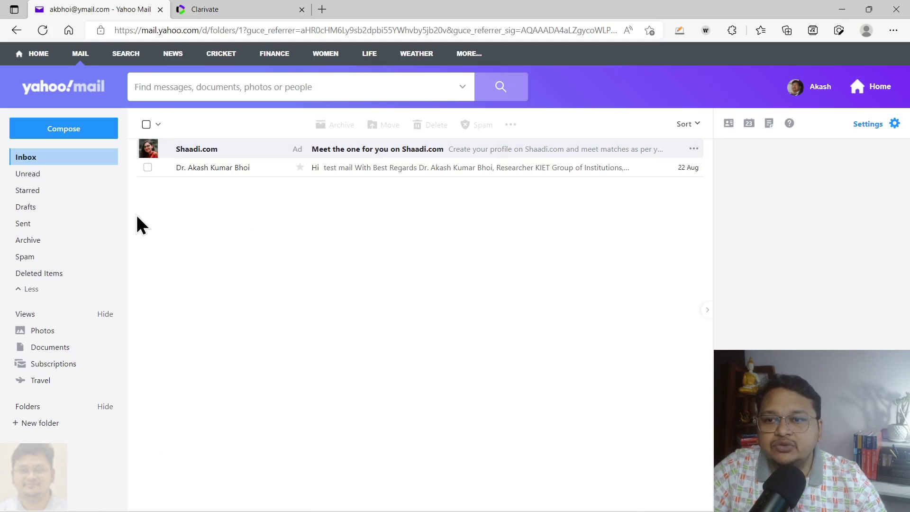
{"action": "left_click", "coordinate": [42, 30]}
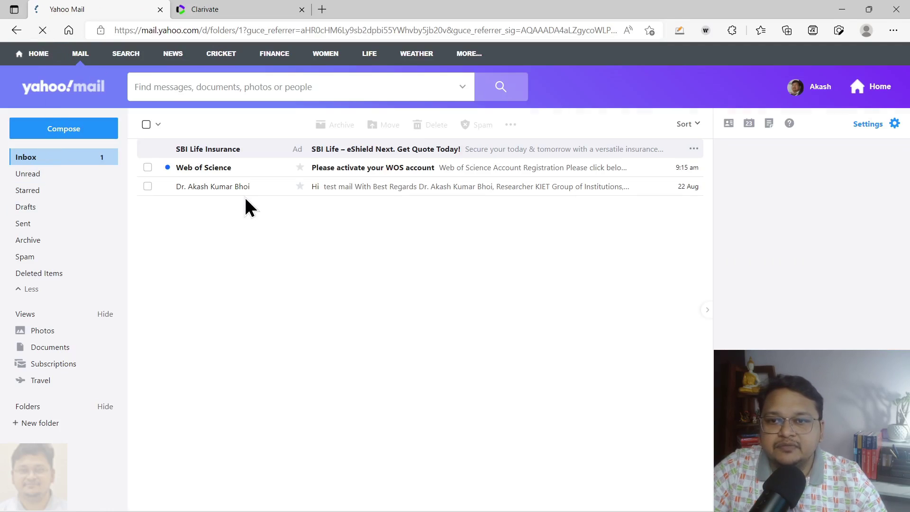
{"action": "left_click", "coordinate": [355, 168]}
{"action": "left_click", "coordinate": [302, 147]}
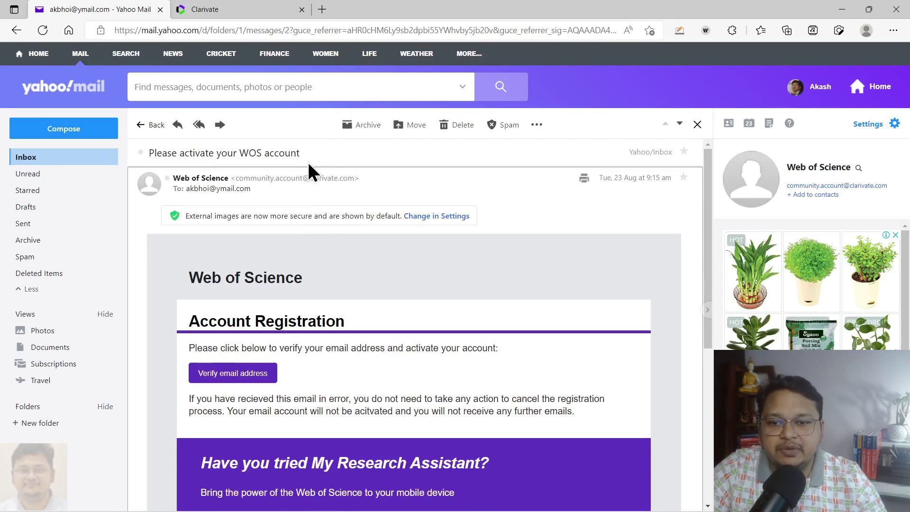
{"action": "scroll", "coordinate": [389, 297], "scroll_direction": "down", "scroll_amount": 3}
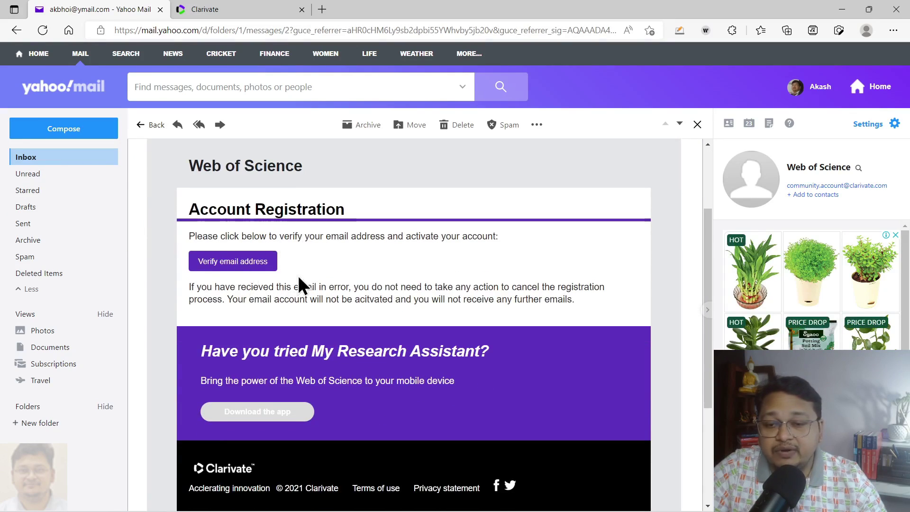
{"action": "left_click", "coordinate": [255, 265]}
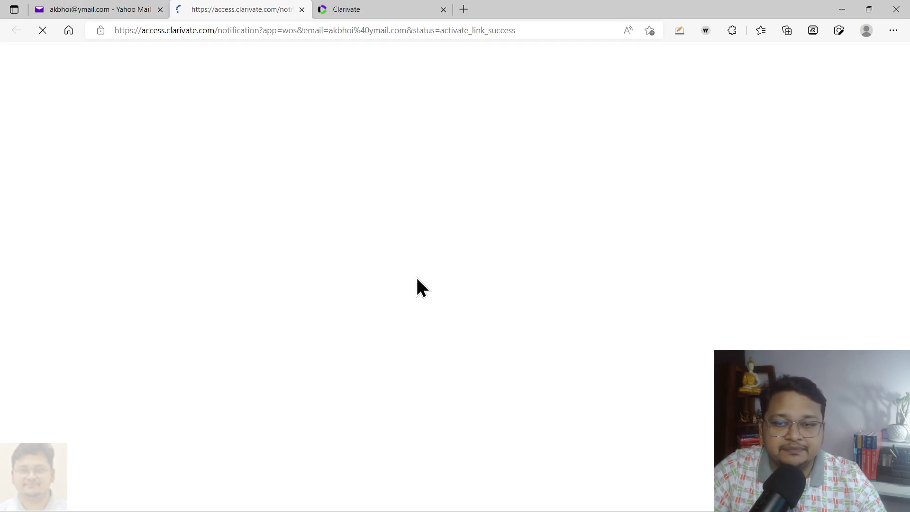
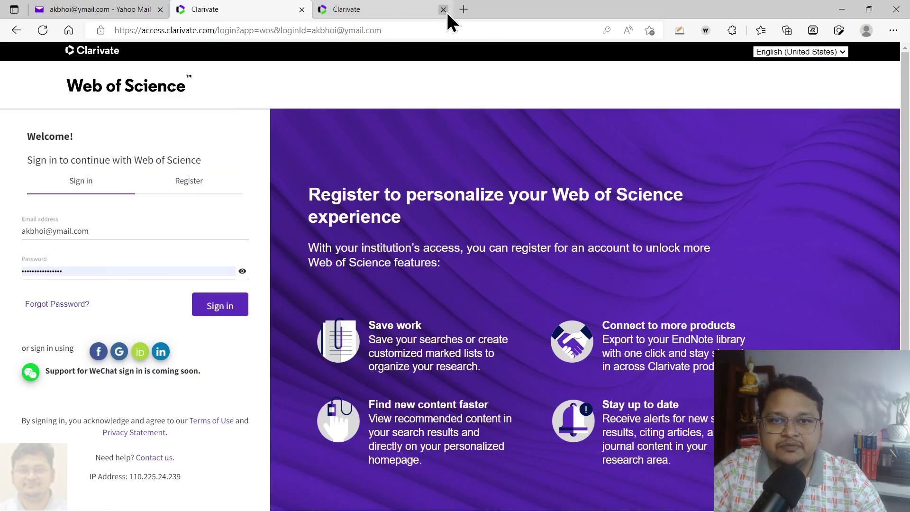
Step: Close the duplicate Clarivate tab and sign in to Web of Science with the entered credentials
{"action": "left_click", "coordinate": [444, 10]}
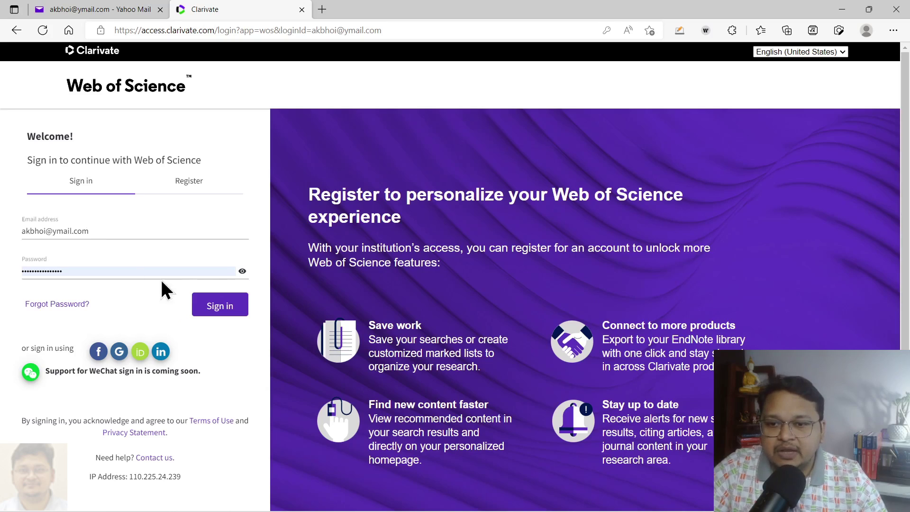
{"action": "left_click", "coordinate": [222, 307]}
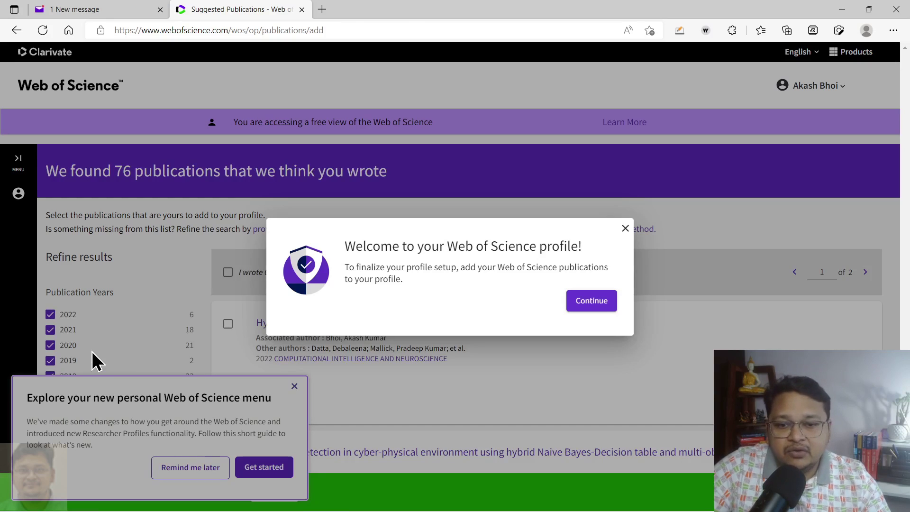
Step: Dismiss the profile welcome dialog, Explore menu popup, welcome guide and free-view notice
{"action": "left_click", "coordinate": [592, 313]}
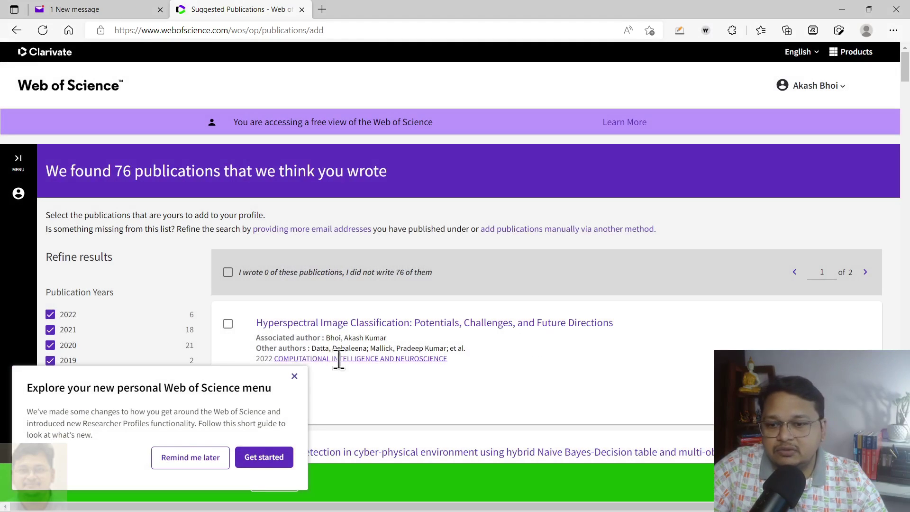
{"action": "scroll", "coordinate": [320, 335], "scroll_direction": "down", "scroll_amount": 1}
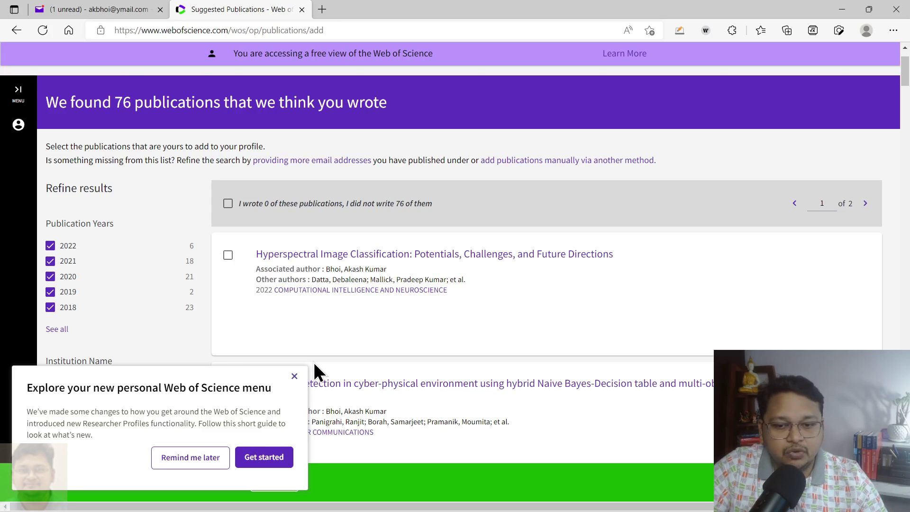
{"action": "left_click", "coordinate": [294, 376]}
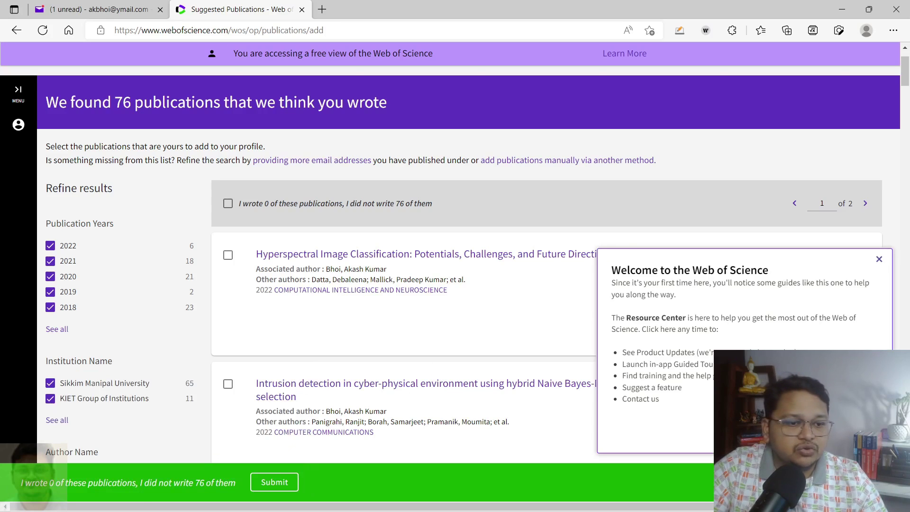
{"action": "left_click", "coordinate": [879, 260]}
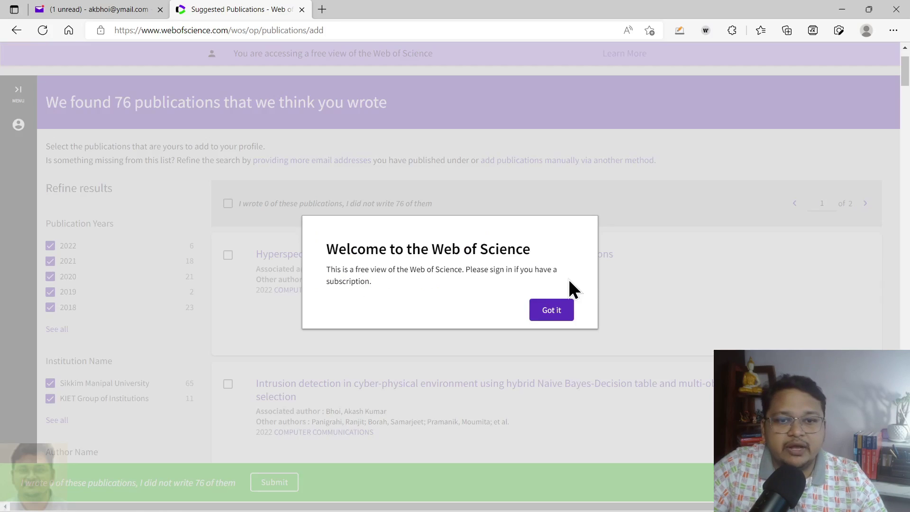
{"action": "left_click", "coordinate": [552, 310]}
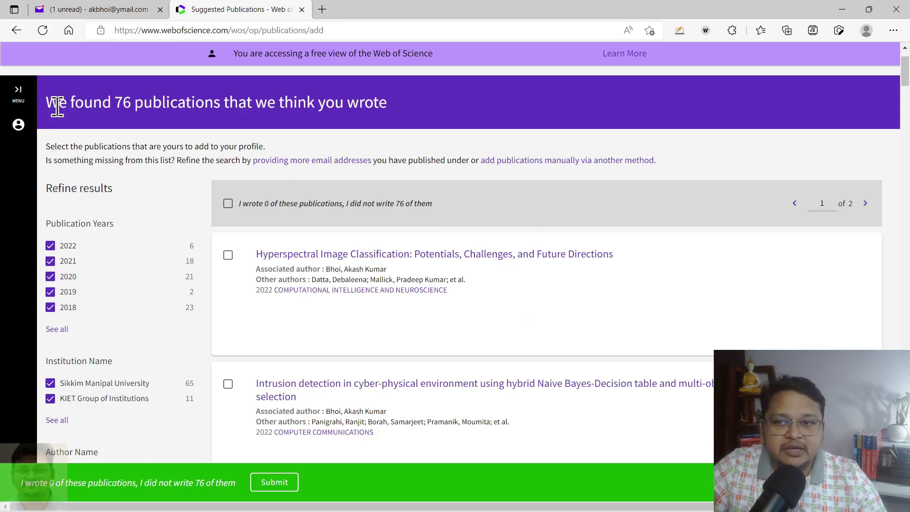
Step: Uncheck the unrelated author name variant in the Author Name filter
{"action": "left_click_drag", "start_coordinate": [57, 102], "coordinate": [392, 116]}
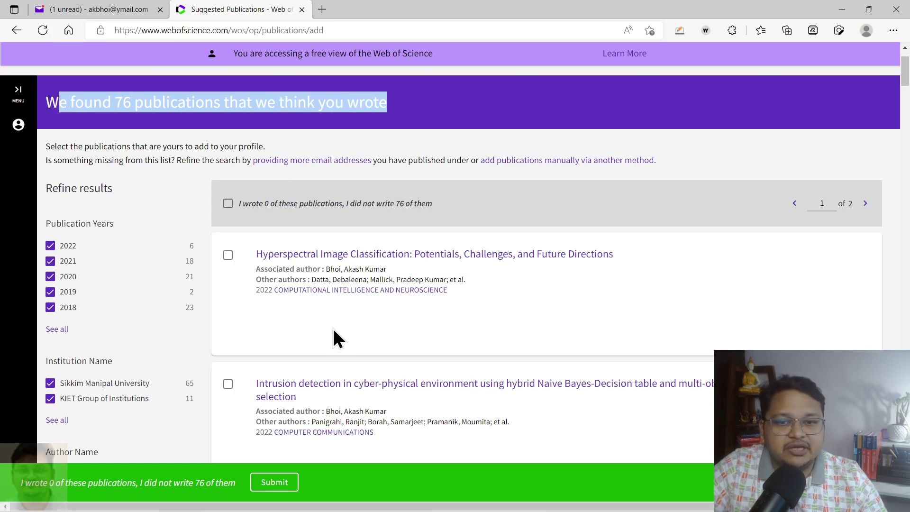
{"action": "scroll", "coordinate": [338, 332], "scroll_direction": "down", "scroll_amount": 20}
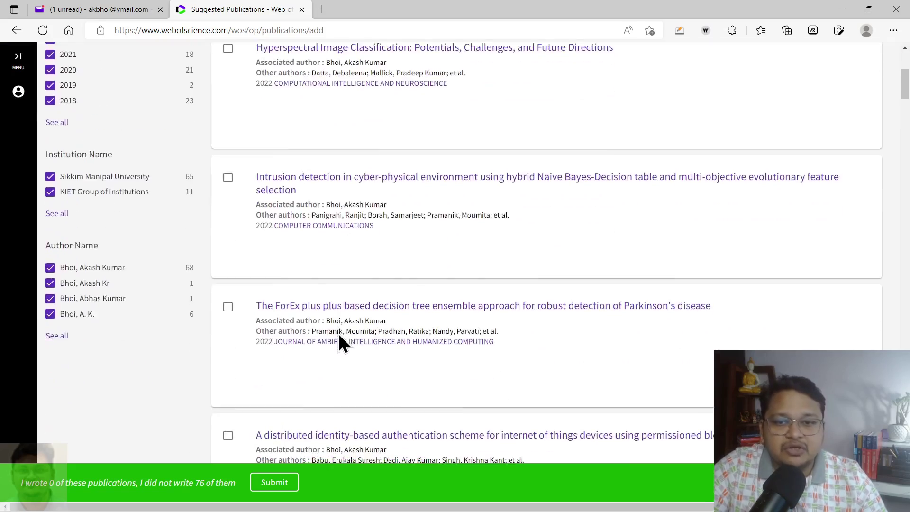
{"action": "scroll", "coordinate": [339, 335], "scroll_direction": "down", "scroll_amount": 20}
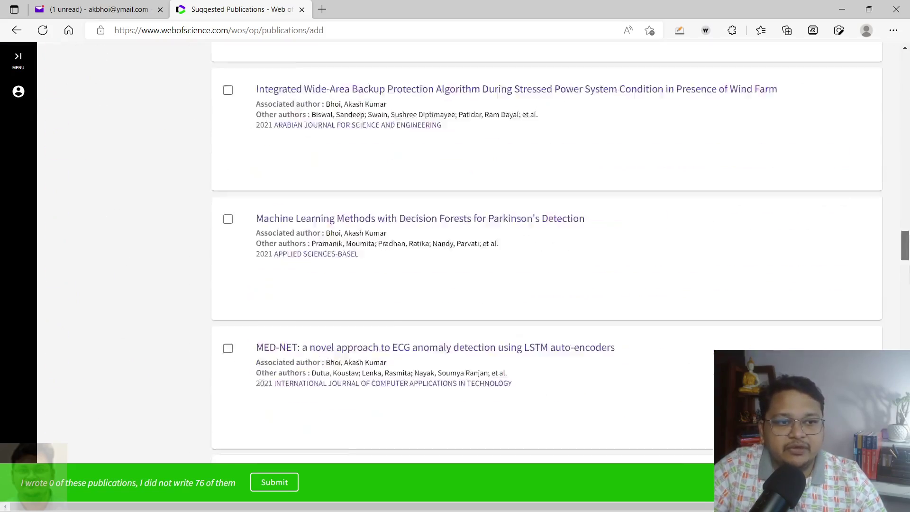
{"action": "left_click_drag", "start_coordinate": [906, 266], "coordinate": [905, 94]}
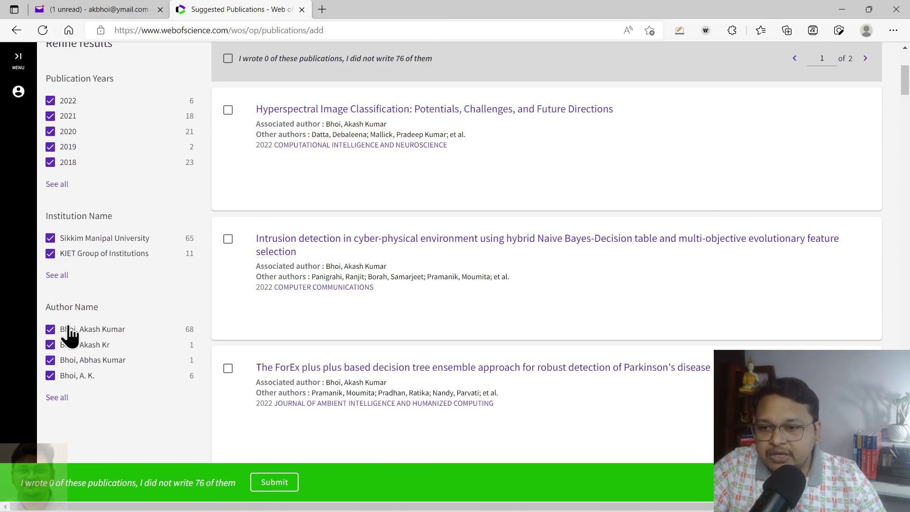
{"action": "left_click", "coordinate": [51, 360]}
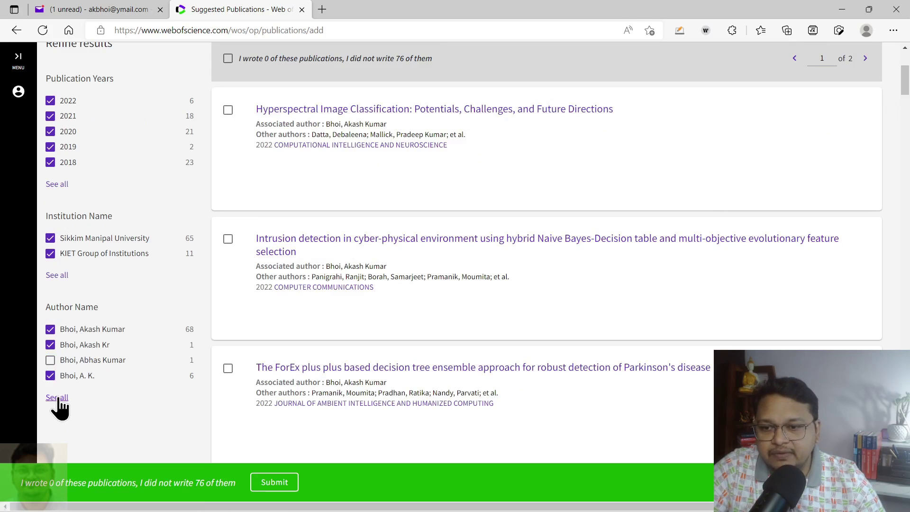
{"action": "left_click", "coordinate": [57, 398]}
{"action": "scroll", "coordinate": [109, 374], "scroll_direction": "down", "scroll_amount": 4}
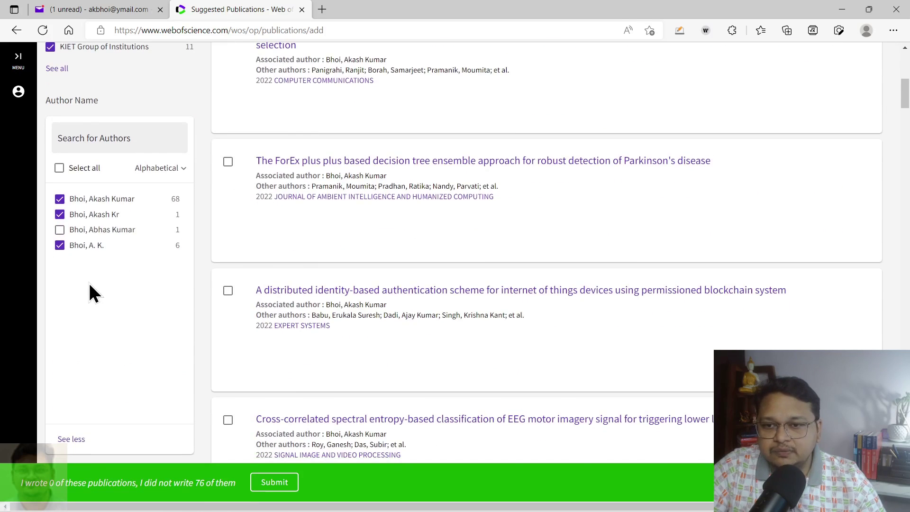
{"action": "scroll", "coordinate": [88, 282], "scroll_direction": "up", "scroll_amount": 1}
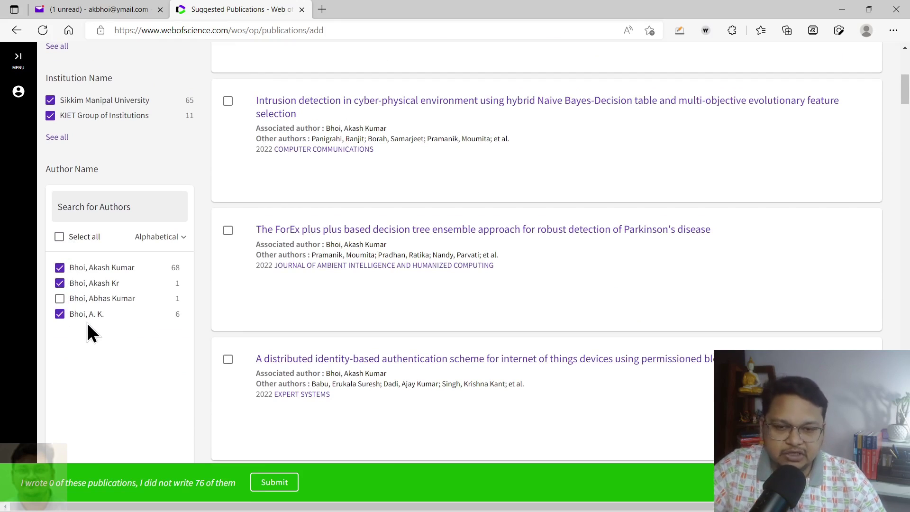
{"action": "scroll", "coordinate": [251, 363], "scroll_direction": "up", "scroll_amount": 5}
{"action": "scroll", "coordinate": [251, 363], "scroll_direction": "up", "scroll_amount": 1}
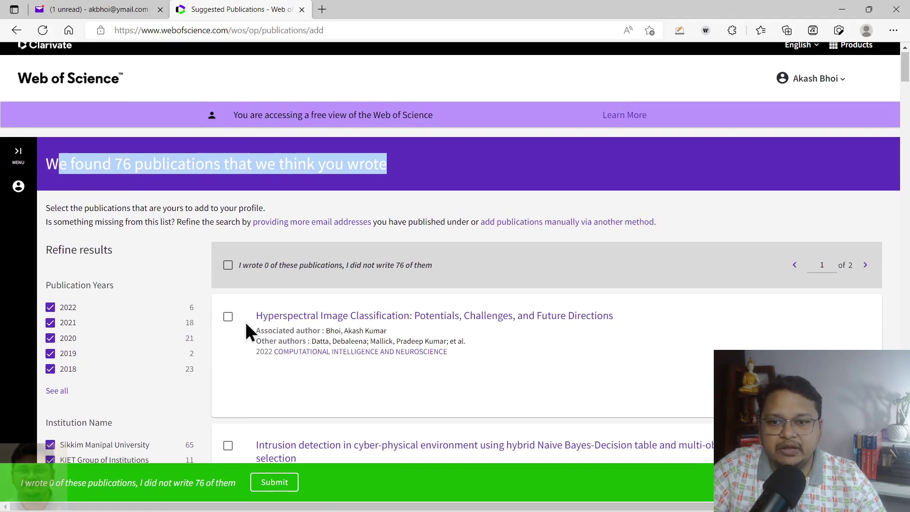
Step: Select all remaining suggested publications so 75 of 76 are marked as yours
{"action": "left_click", "coordinate": [231, 270]}
{"action": "scroll", "coordinate": [308, 303], "scroll_direction": "down", "scroll_amount": 3}
{"action": "scroll", "coordinate": [294, 265], "scroll_direction": "up", "scroll_amount": 3}
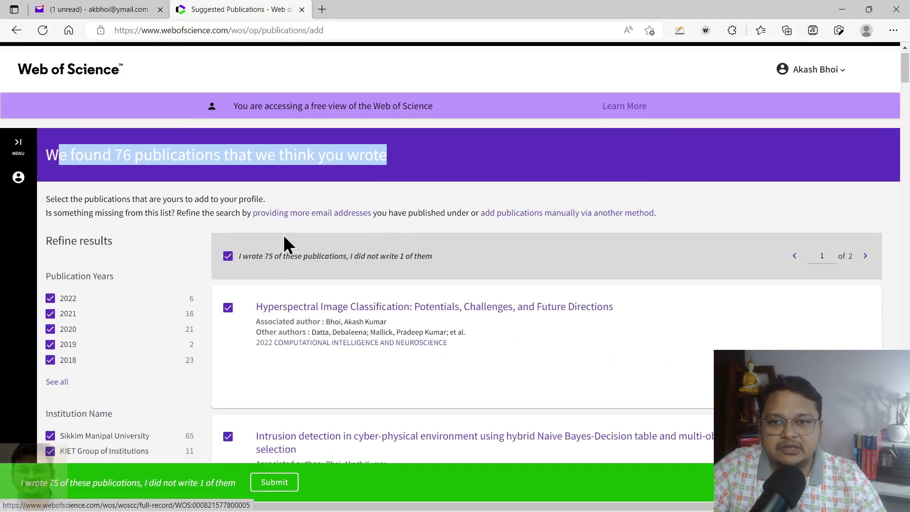
{"action": "scroll", "coordinate": [152, 371], "scroll_direction": "up", "scroll_amount": 1}
{"action": "scroll", "coordinate": [121, 345], "scroll_direction": "down", "scroll_amount": 5}
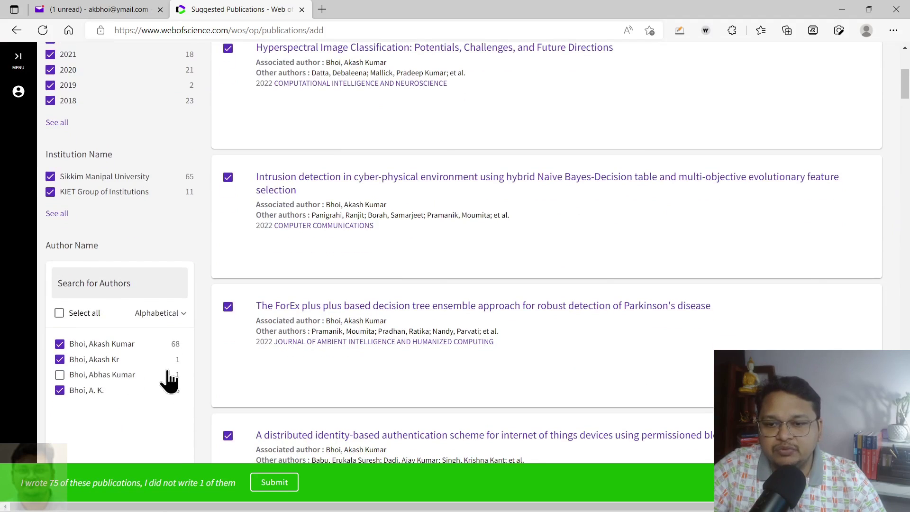
{"action": "scroll", "coordinate": [169, 379], "scroll_direction": "up", "scroll_amount": 5}
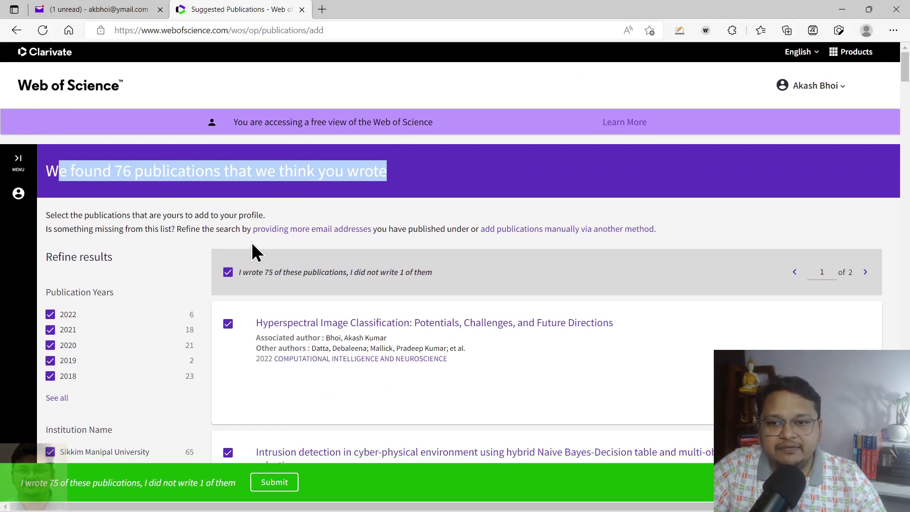
{"action": "left_click", "coordinate": [252, 244]}
{"action": "scroll", "coordinate": [428, 303], "scroll_direction": "down", "scroll_amount": 3}
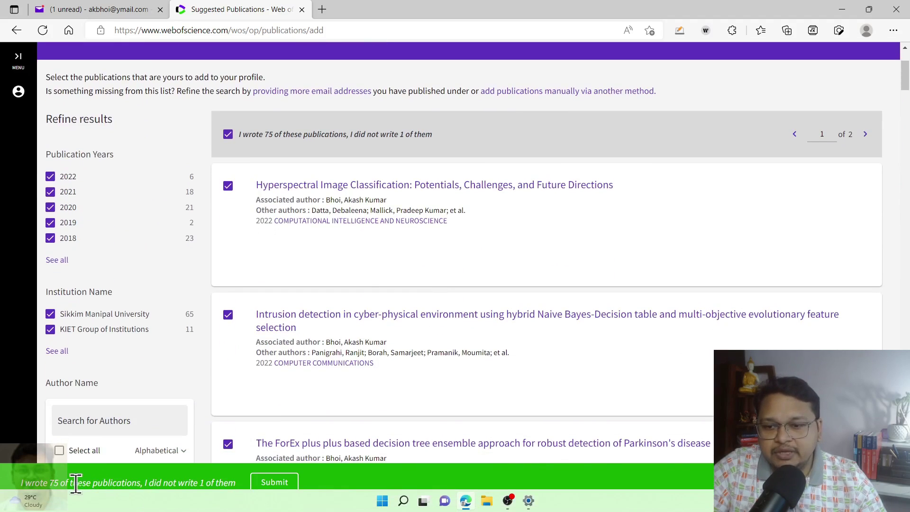
{"action": "left_click_drag", "start_coordinate": [21, 482], "coordinate": [284, 488]}
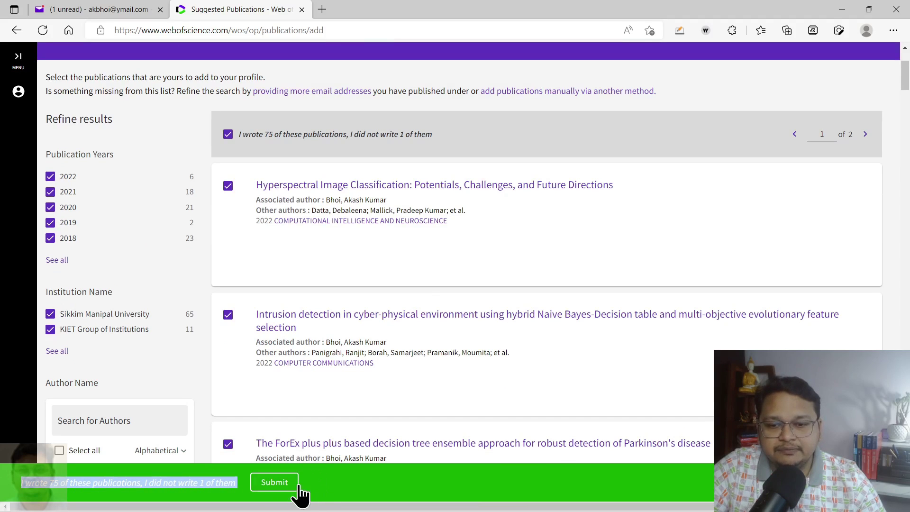
{"action": "left_click", "coordinate": [275, 483]}
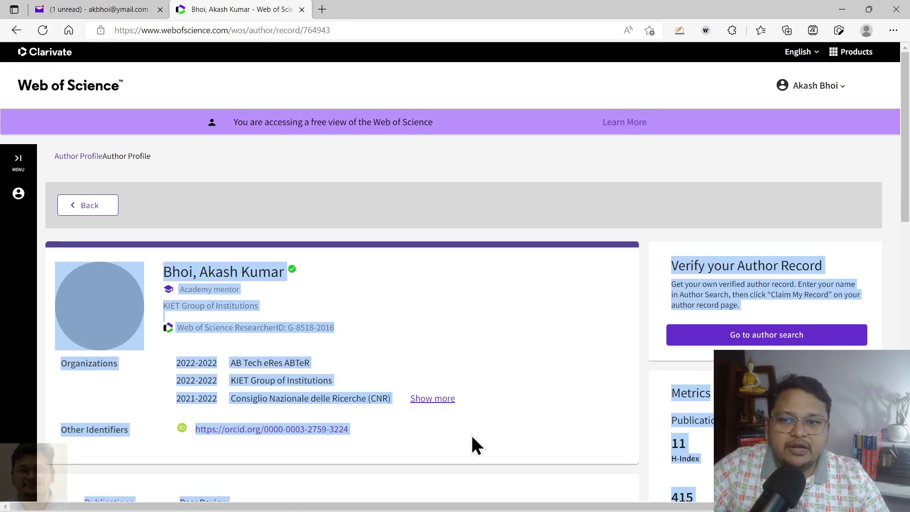
{"action": "left_click", "coordinate": [501, 326]}
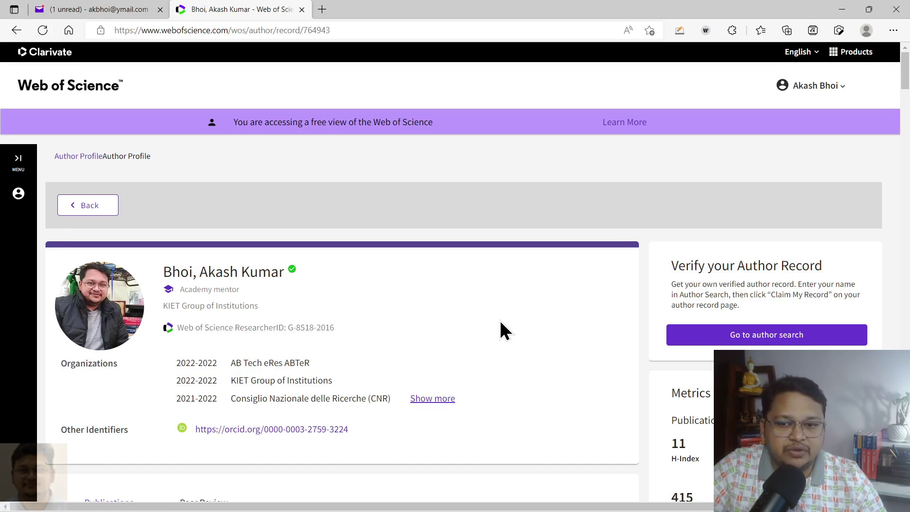
{"action": "scroll", "coordinate": [503, 331], "scroll_direction": "down", "scroll_amount": 4}
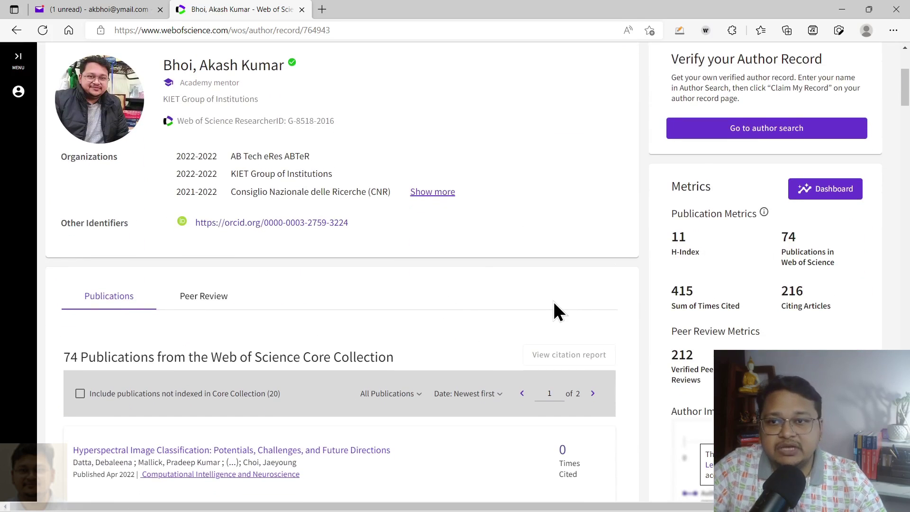
{"action": "scroll", "coordinate": [552, 304], "scroll_direction": "up", "scroll_amount": 4}
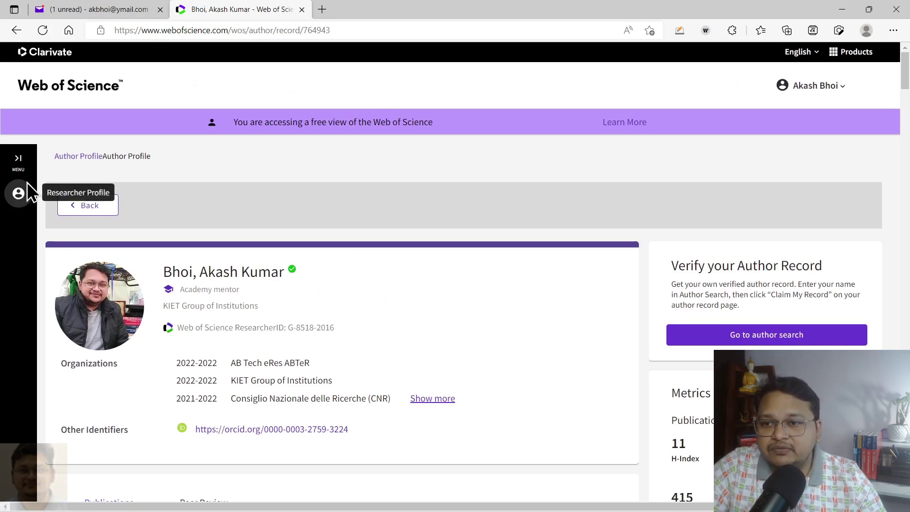
Step: Open My researcher profile from the Profile section of the menu
{"action": "left_click", "coordinate": [19, 161]}
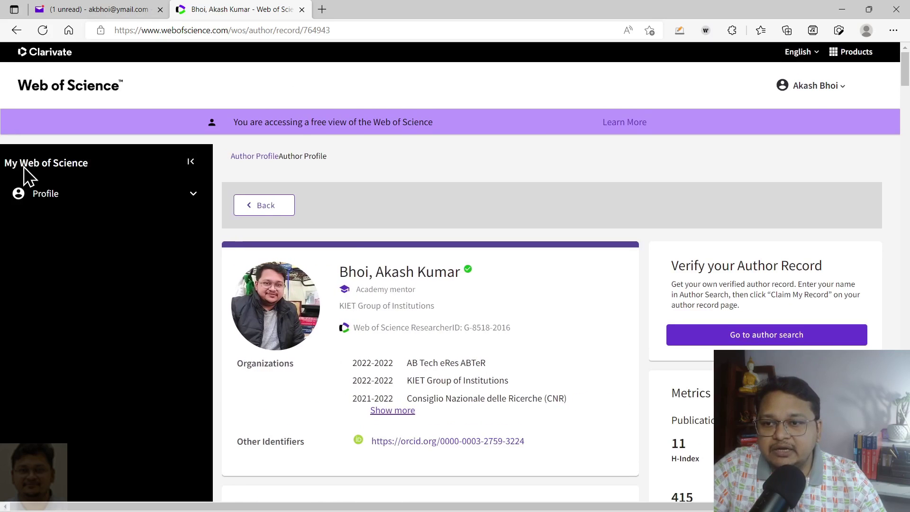
{"action": "left_click", "coordinate": [195, 195]}
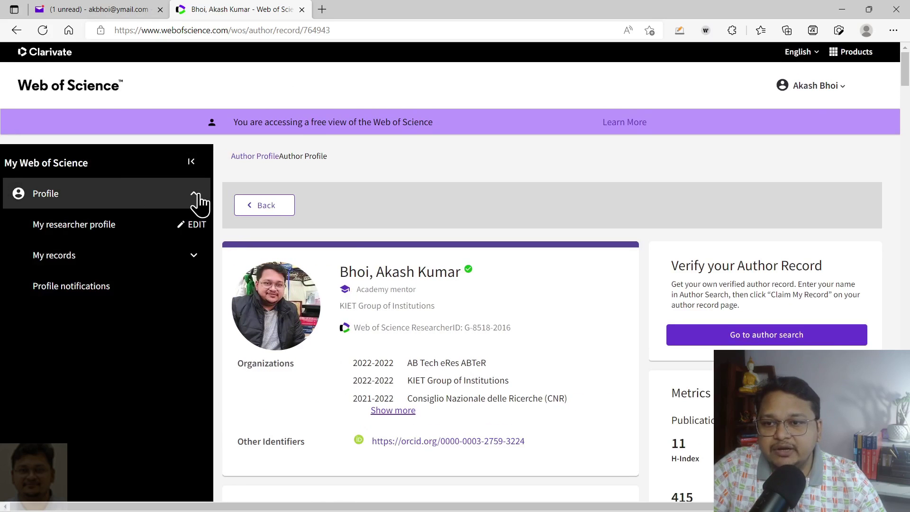
{"action": "left_click", "coordinate": [78, 230]}
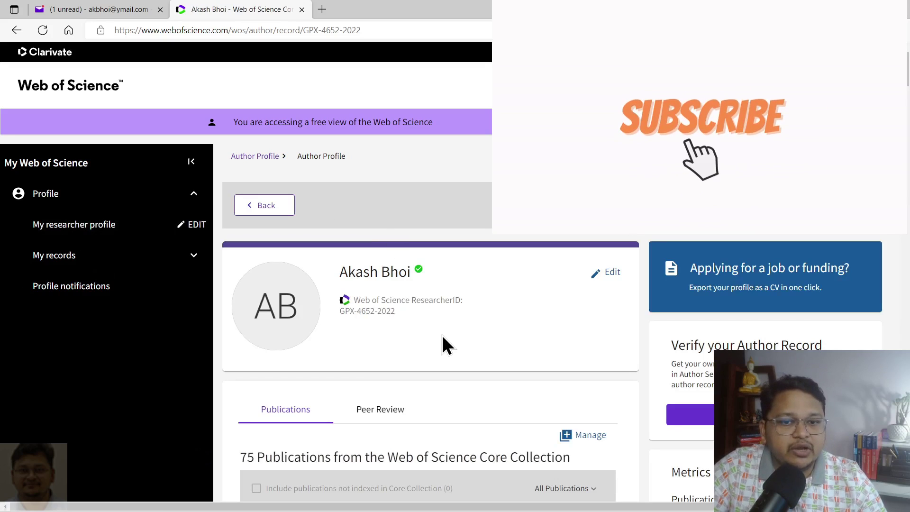
Step: Highlight the Web of Science ResearcherID shown on the profile
{"action": "left_click_drag", "start_coordinate": [356, 302], "coordinate": [401, 314]}
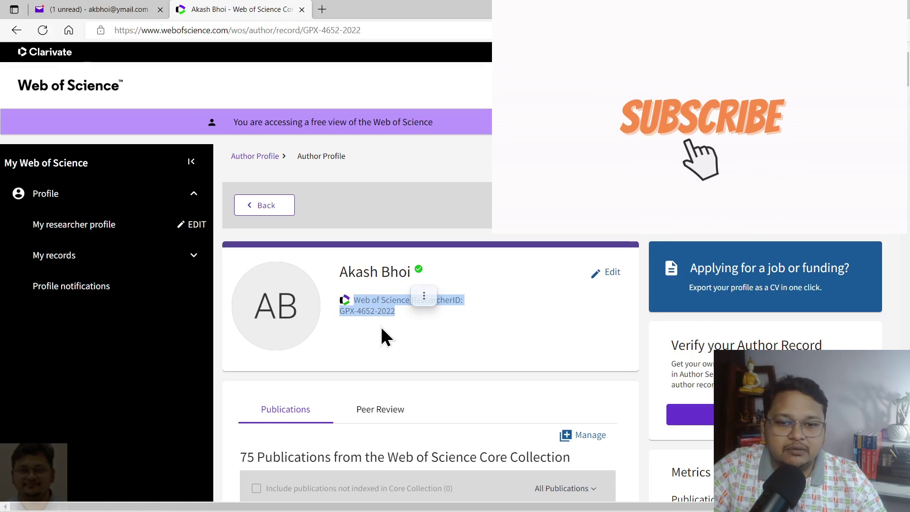
{"action": "left_click", "coordinate": [381, 322]}
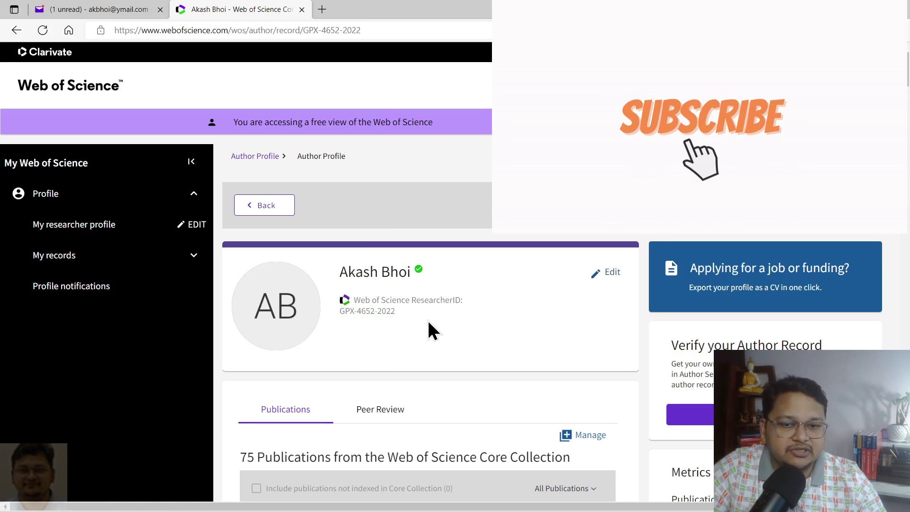
{"action": "left_click_drag", "start_coordinate": [360, 302], "coordinate": [396, 312]}
{"action": "left_click", "coordinate": [353, 313]}
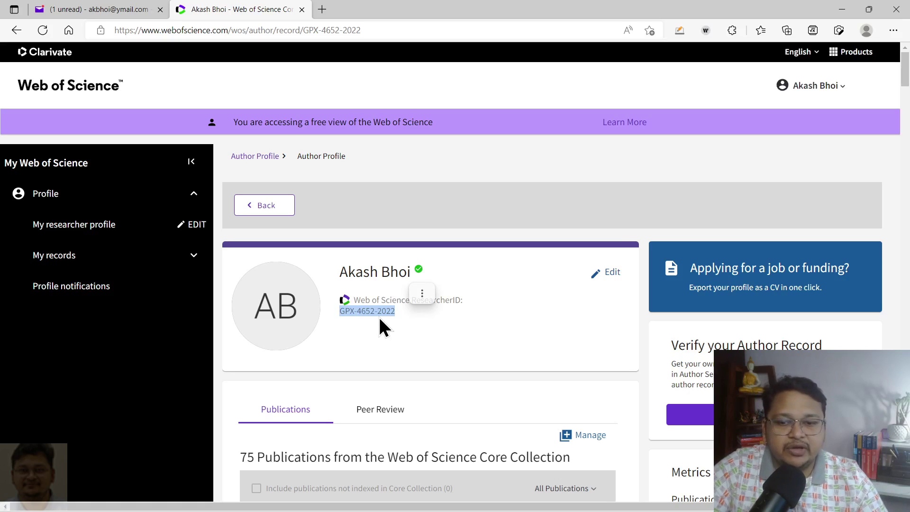
{"action": "scroll", "coordinate": [372, 315], "scroll_direction": "down", "scroll_amount": 7}
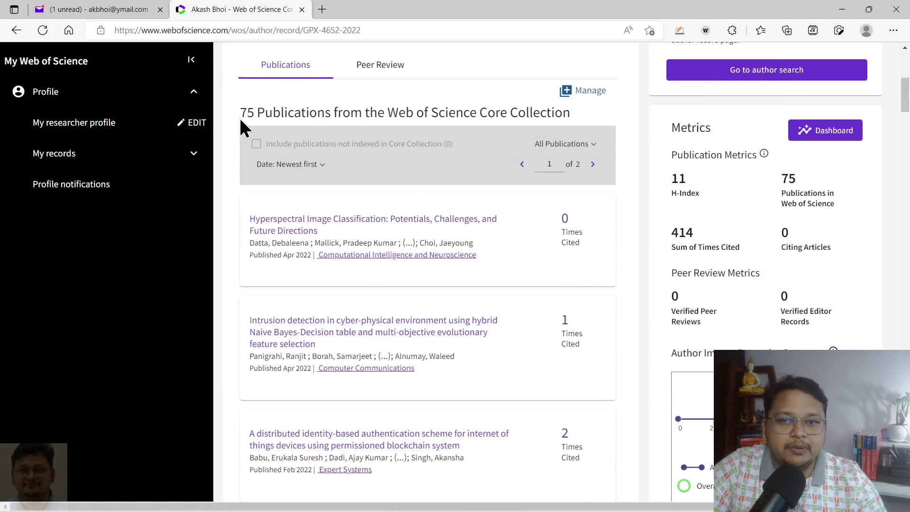
{"action": "left_click_drag", "start_coordinate": [240, 118], "coordinate": [571, 112]}
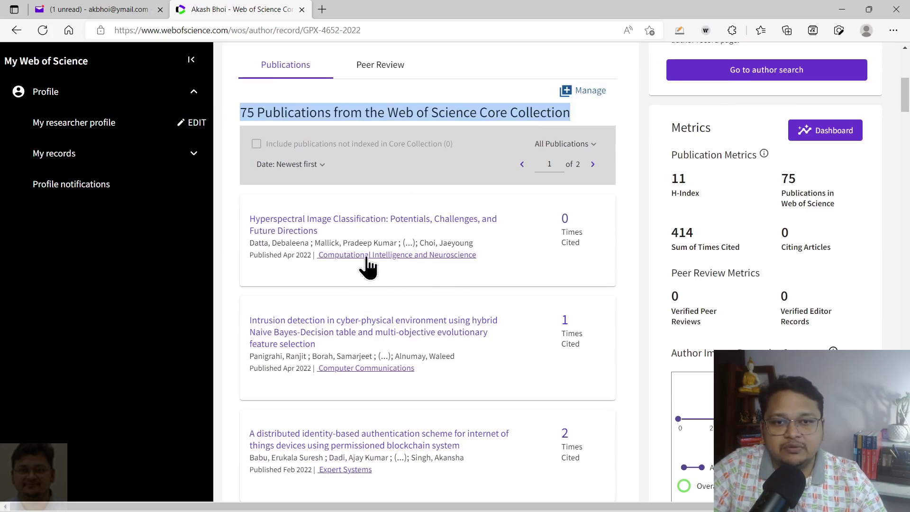
{"action": "scroll", "coordinate": [386, 291], "scroll_direction": "down", "scroll_amount": 12}
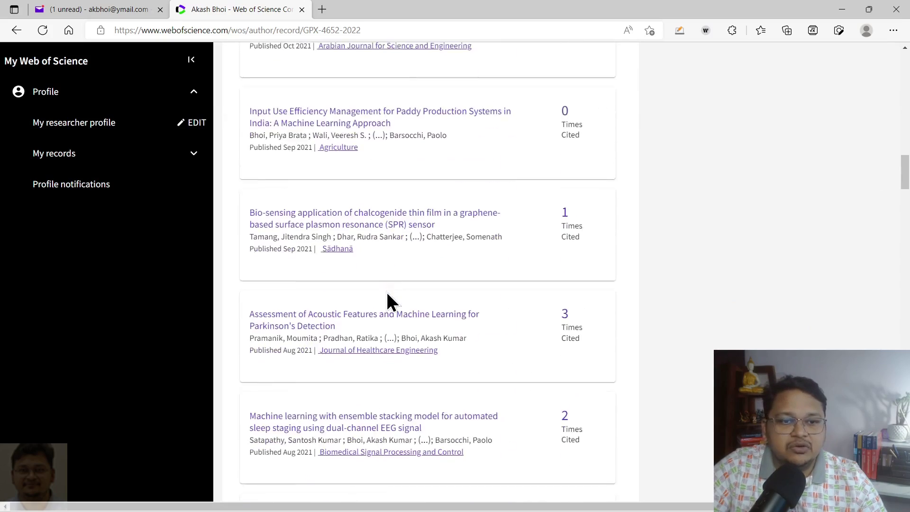
{"action": "scroll", "coordinate": [386, 291], "scroll_direction": "up", "scroll_amount": 15}
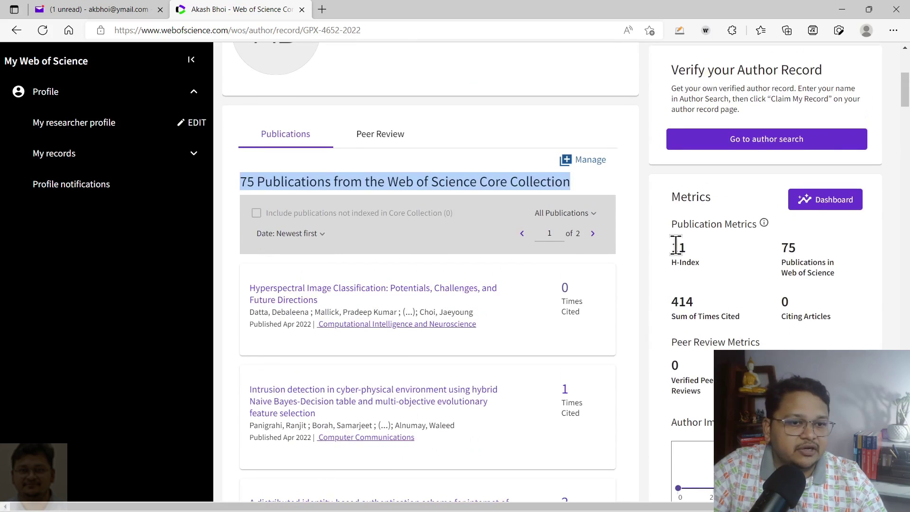
{"action": "left_click_drag", "start_coordinate": [673, 243], "coordinate": [733, 393]}
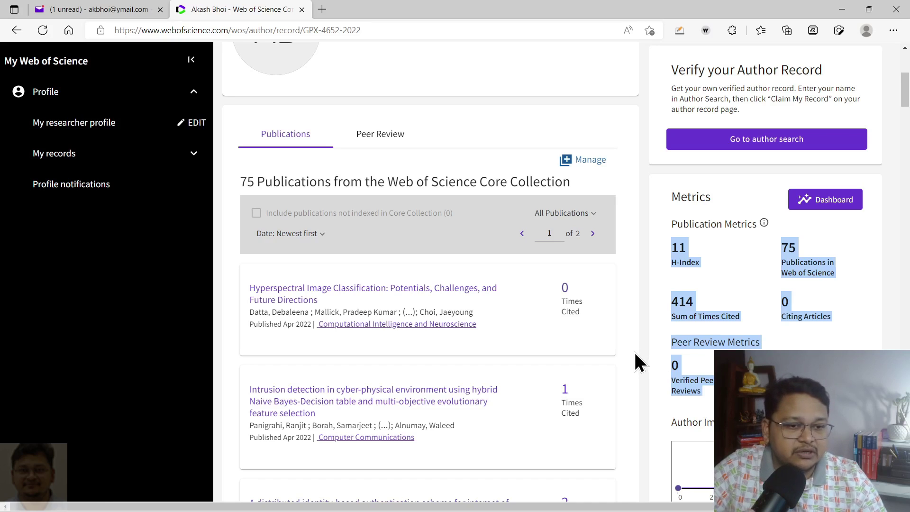
{"action": "scroll", "coordinate": [641, 344], "scroll_direction": "up", "scroll_amount": 5}
{"action": "scroll", "coordinate": [687, 350], "scroll_direction": "down", "scroll_amount": 4}
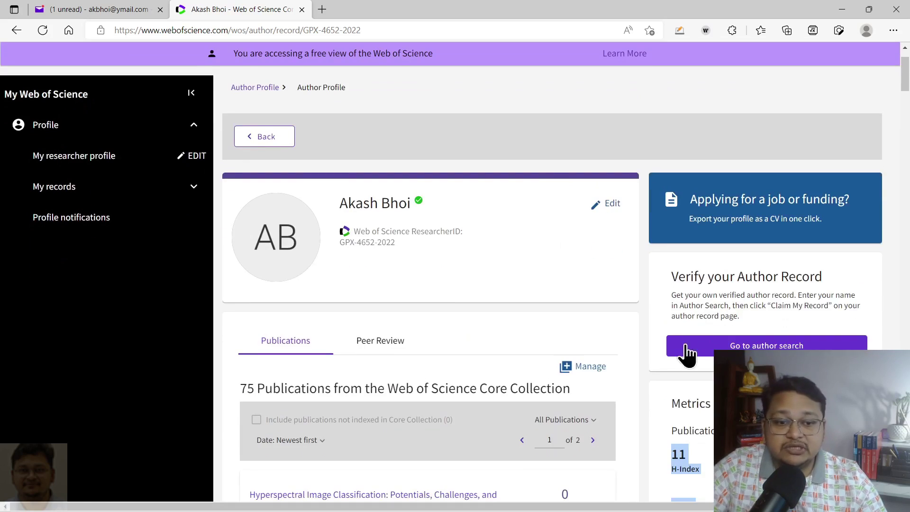
{"action": "scroll", "coordinate": [742, 340], "scroll_direction": "down", "scroll_amount": 2}
{"action": "scroll", "coordinate": [588, 327], "scroll_direction": "up", "scroll_amount": 2}
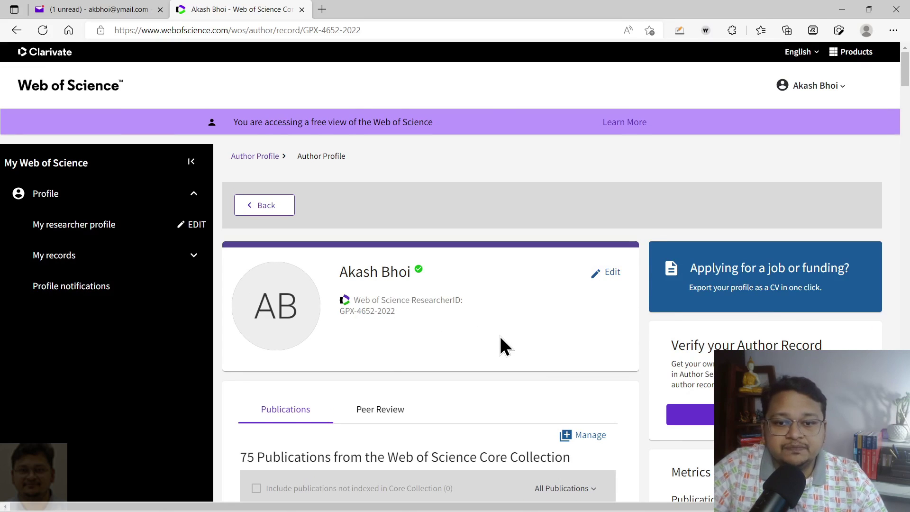
{"action": "scroll", "coordinate": [499, 335], "scroll_direction": "down", "scroll_amount": 3}
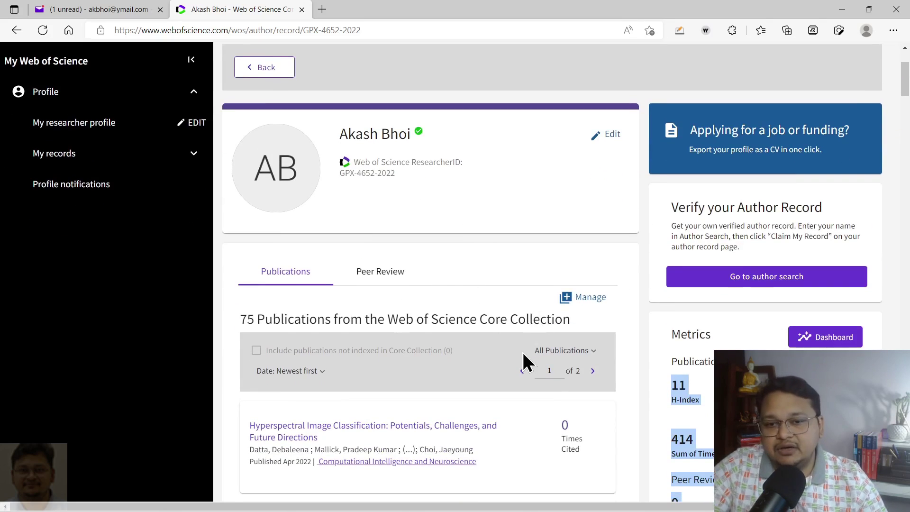
{"action": "scroll", "coordinate": [667, 346], "scroll_direction": "down", "scroll_amount": 4}
{"action": "scroll", "coordinate": [623, 349], "scroll_direction": "up", "scroll_amount": 6}
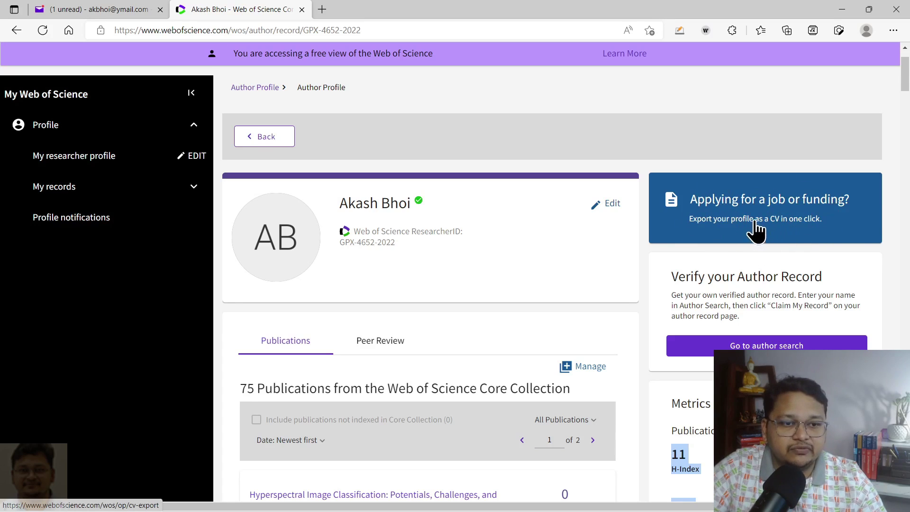
Step: Open the Export your Profile page and keep PDF as the CV format
{"action": "left_click", "coordinate": [778, 221]}
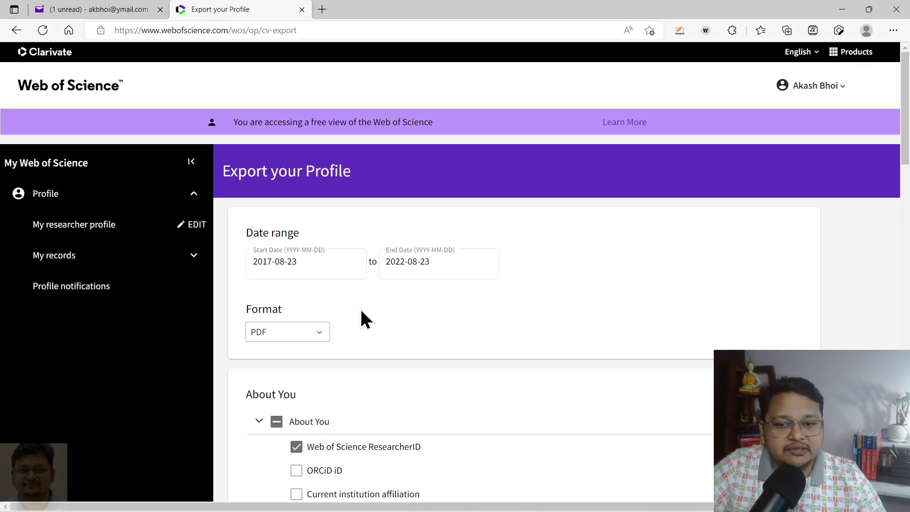
{"action": "scroll", "coordinate": [361, 310], "scroll_direction": "down", "scroll_amount": 1}
{"action": "scroll", "coordinate": [362, 310], "scroll_direction": "down", "scroll_amount": 1}
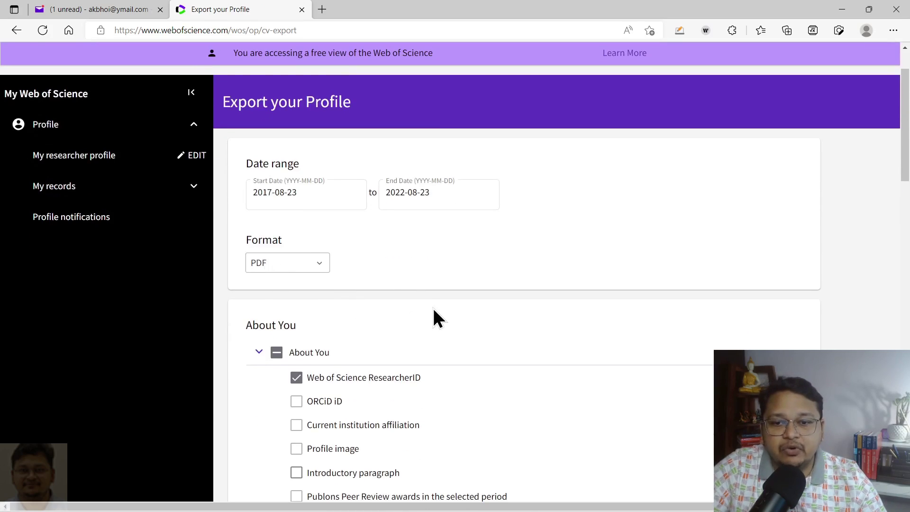
{"action": "left_click", "coordinate": [319, 267]}
{"action": "left_click", "coordinate": [328, 278]}
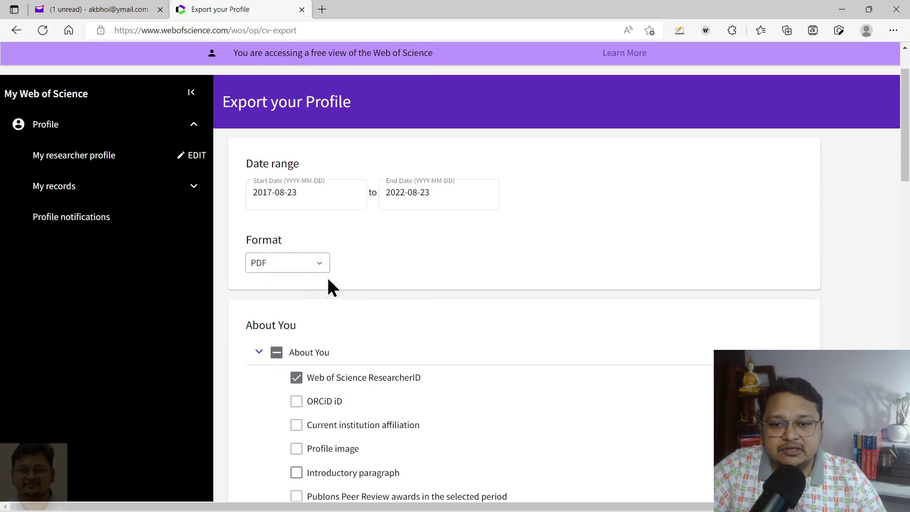
Step: Email the generated profile CV to yourself and switch to the mailbox tab
{"action": "scroll", "coordinate": [482, 335], "scroll_direction": "down", "scroll_amount": 6}
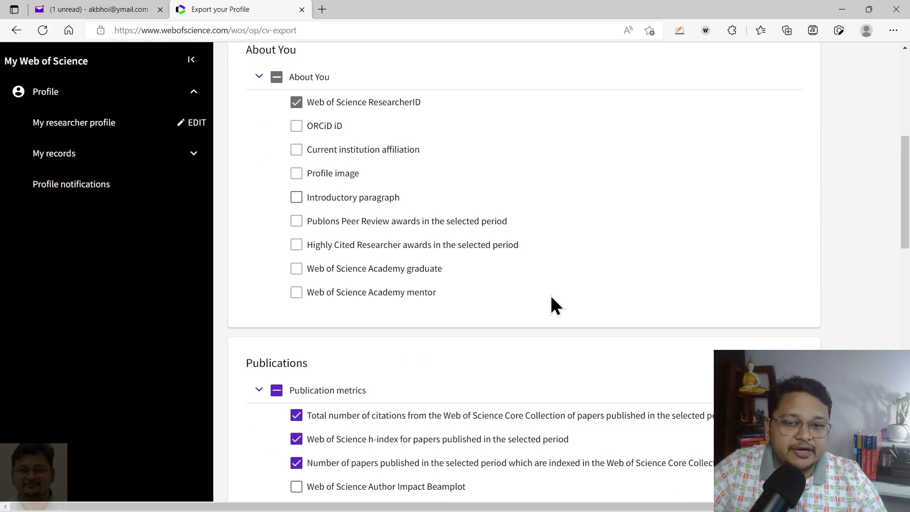
{"action": "scroll", "coordinate": [551, 298], "scroll_direction": "down", "scroll_amount": 4}
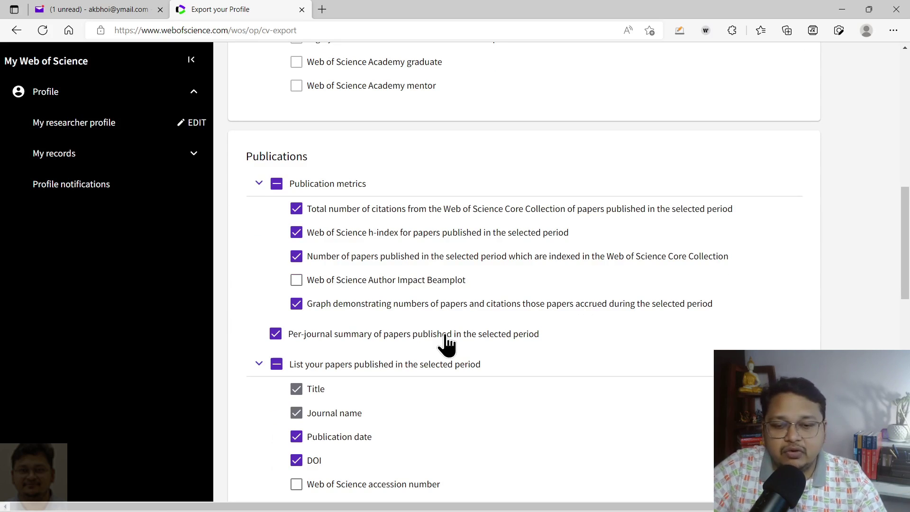
{"action": "scroll", "coordinate": [436, 335], "scroll_direction": "down", "scroll_amount": 4}
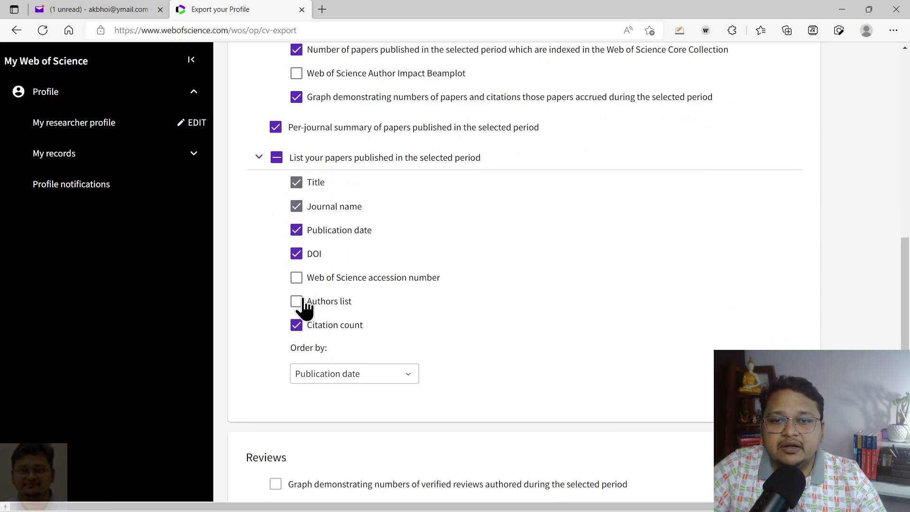
{"action": "scroll", "coordinate": [304, 307], "scroll_direction": "down", "scroll_amount": 4}
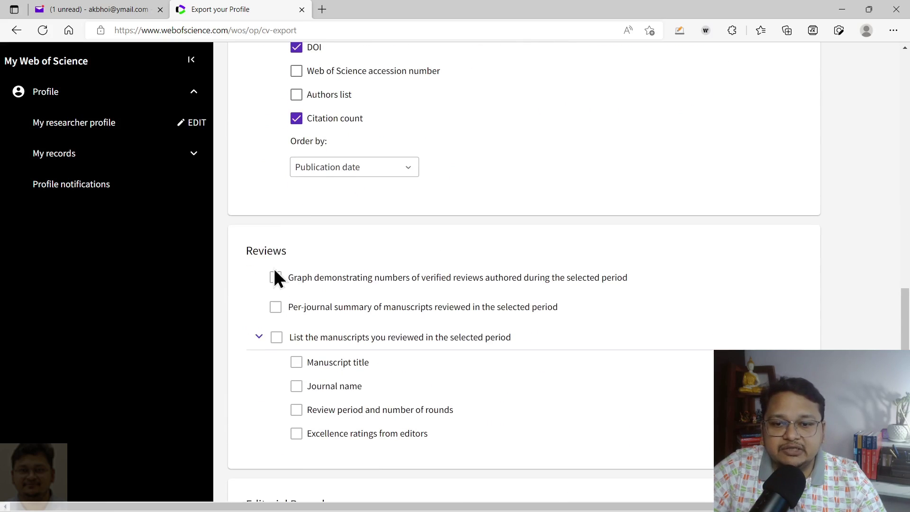
{"action": "scroll", "coordinate": [487, 292], "scroll_direction": "down", "scroll_amount": 5}
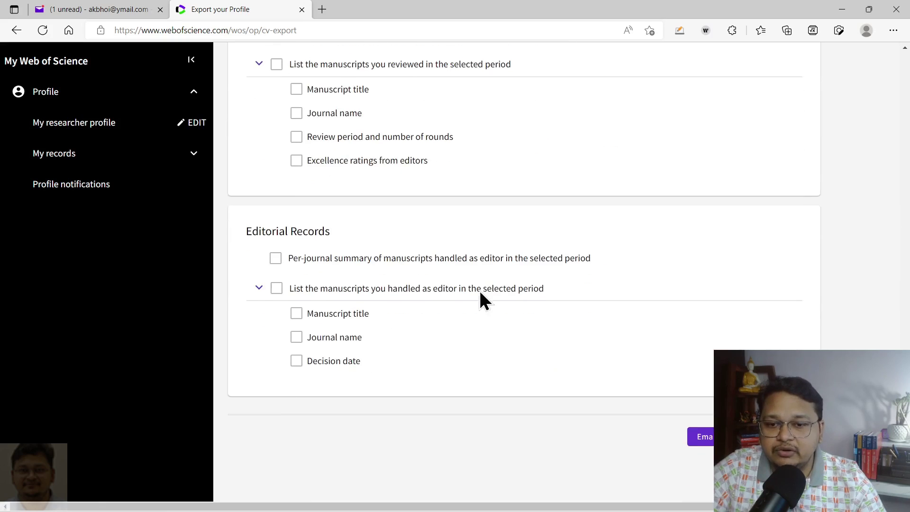
{"action": "scroll", "coordinate": [569, 314], "scroll_direction": "down", "scroll_amount": 2}
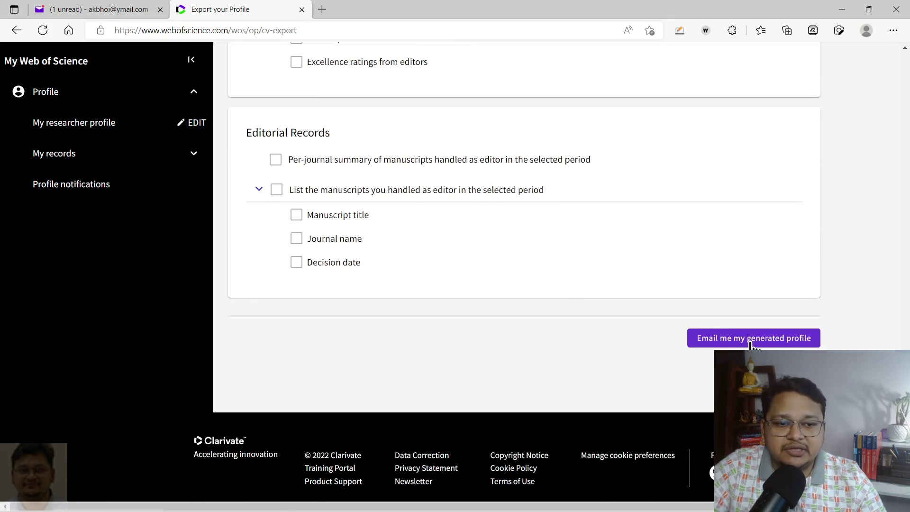
{"action": "left_click", "coordinate": [754, 343]}
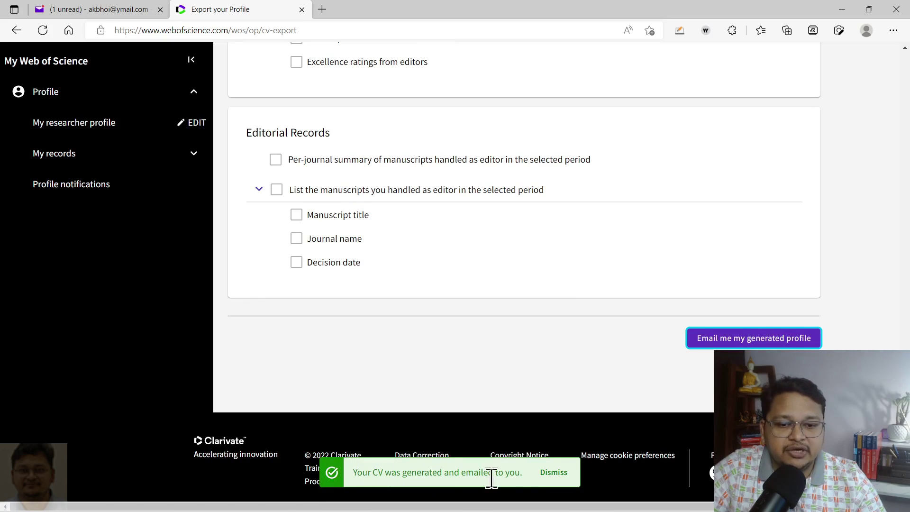
{"action": "left_click", "coordinate": [83, 10]}
Step: Return to the Yahoo Mail inbox and refresh until the CV email arrives
{"action": "left_click", "coordinate": [71, 157]}
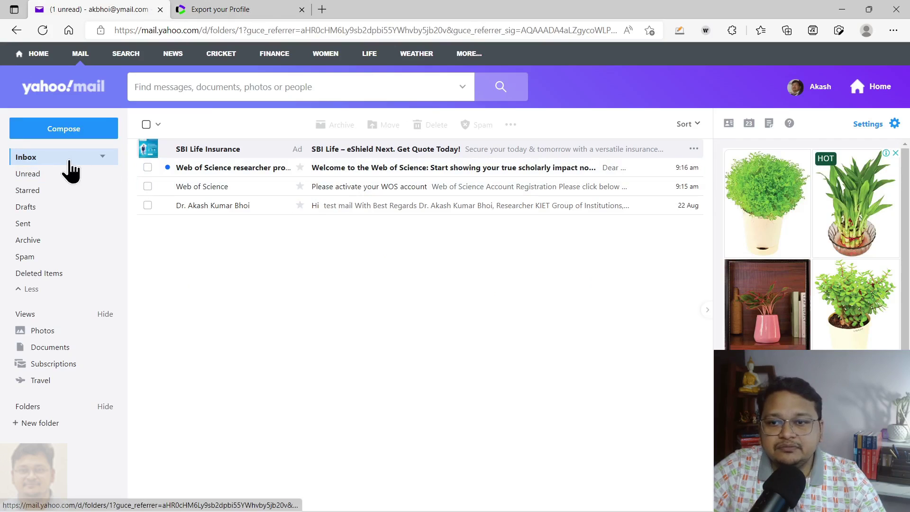
{"action": "left_click", "coordinate": [55, 162]}
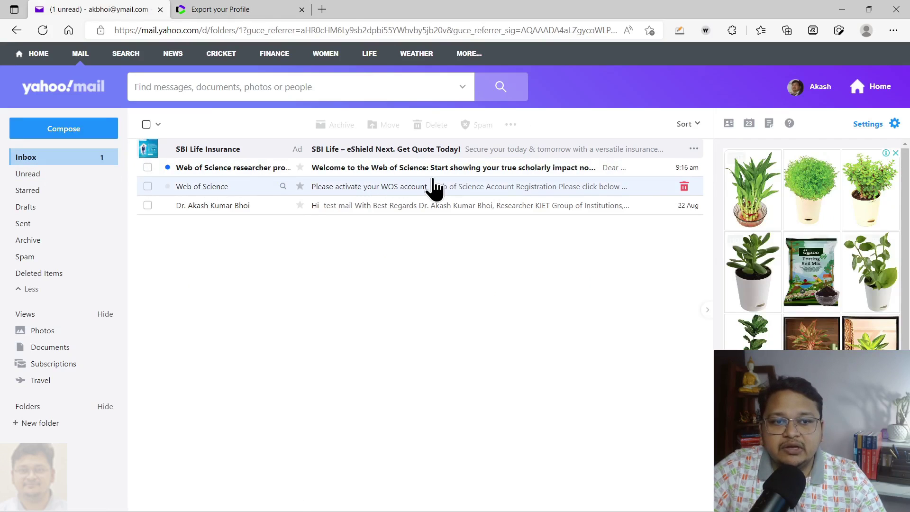
{"action": "left_click", "coordinate": [45, 35]}
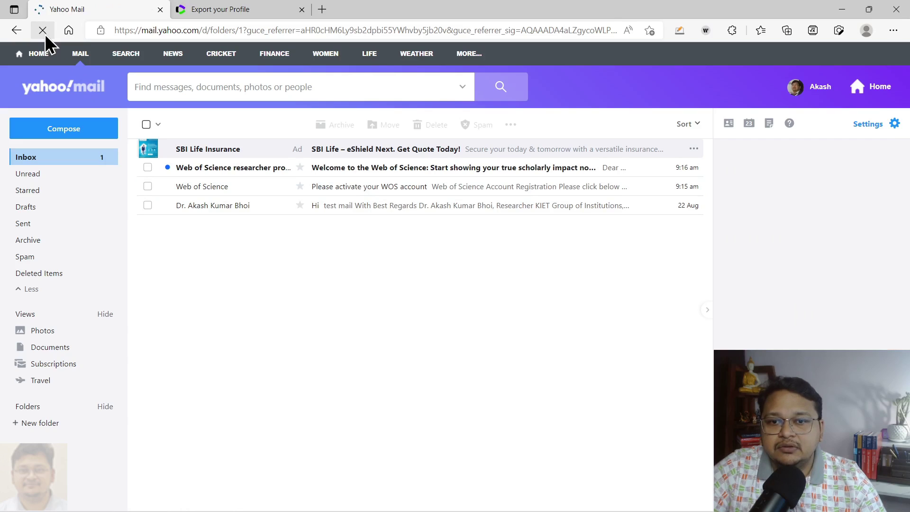
{"action": "left_click", "coordinate": [44, 33]}
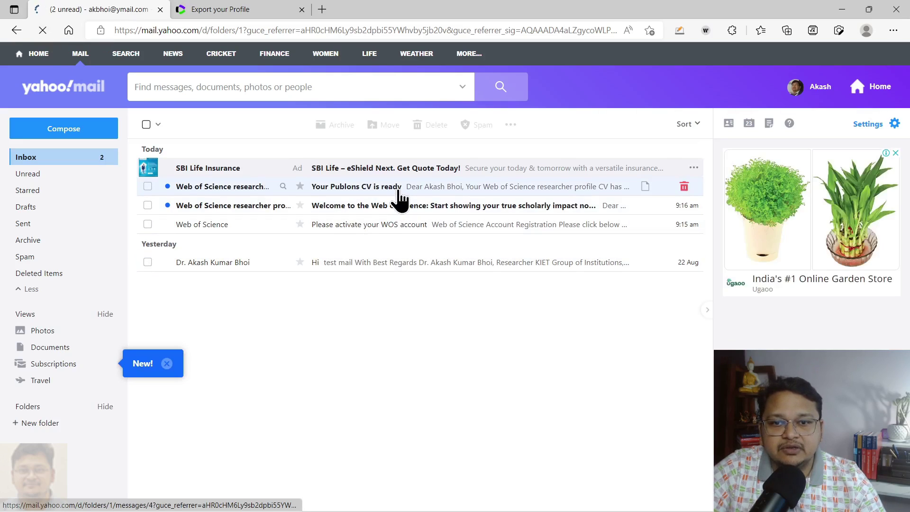
Step: Open the 'Your Publons CV is ready' email, download its PDF attachment and open it
{"action": "left_click", "coordinate": [400, 192]}
{"action": "scroll", "coordinate": [468, 370], "scroll_direction": "down", "scroll_amount": 5}
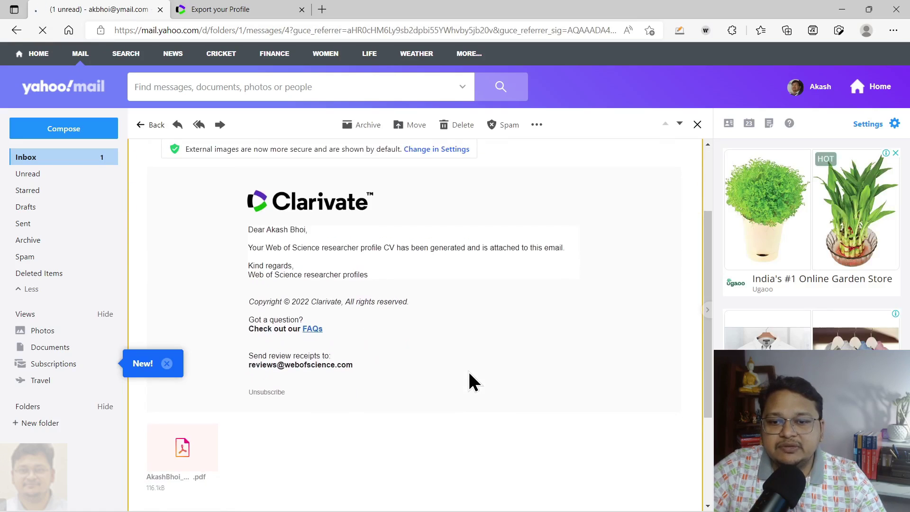
{"action": "mouse_move", "coordinate": [188, 306]}
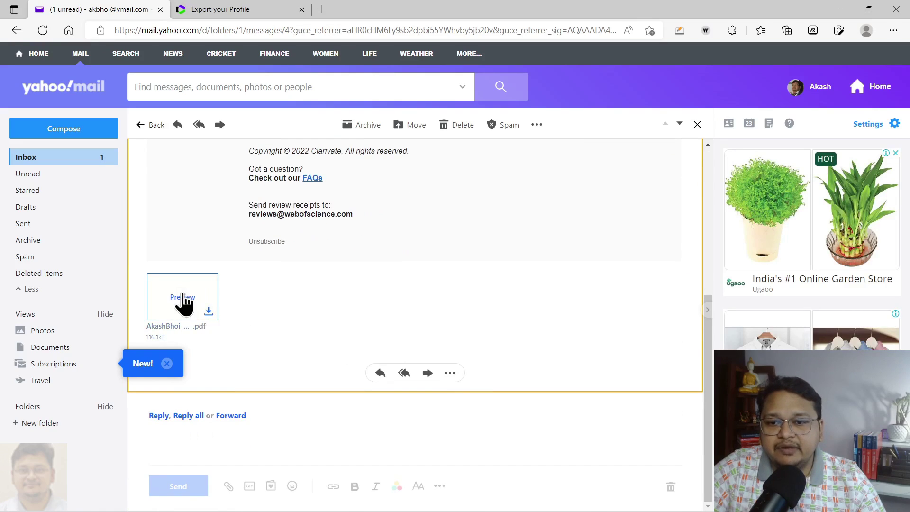
{"action": "left_click", "coordinate": [183, 299]}
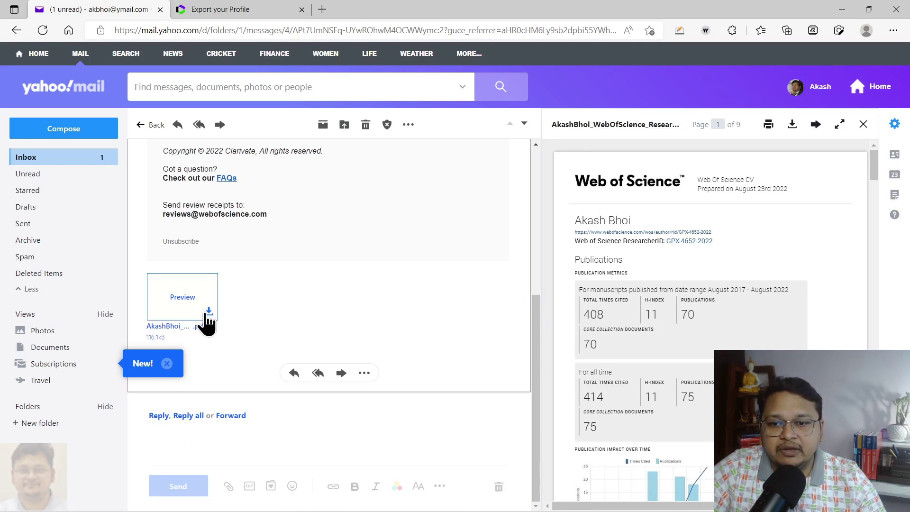
{"action": "left_click", "coordinate": [792, 124]}
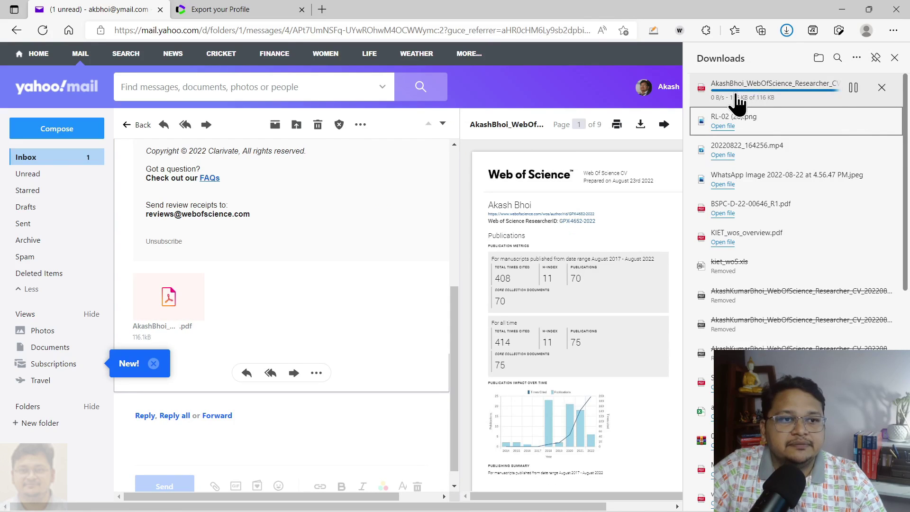
{"action": "left_click", "coordinate": [723, 93]}
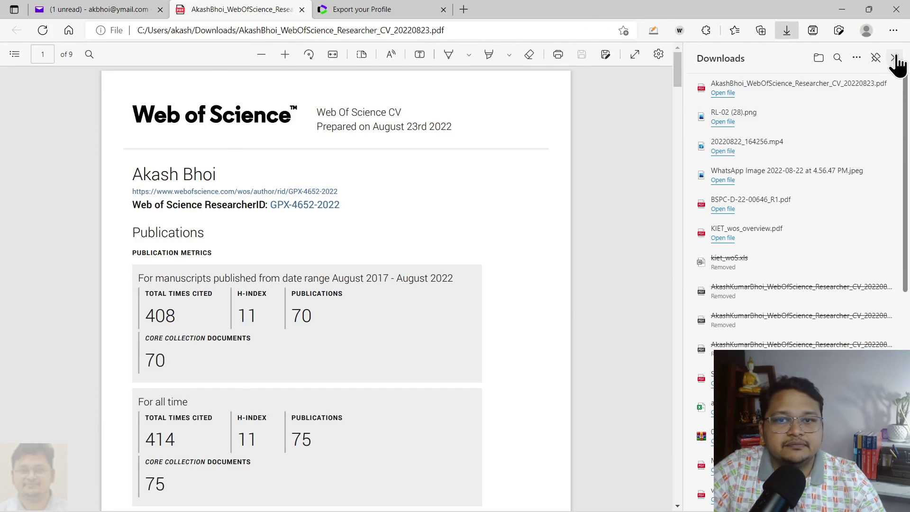
Step: Close the downloads list, fit the CV to the window width and read its pages
{"action": "left_click", "coordinate": [894, 58]}
{"action": "left_click", "coordinate": [320, 54]}
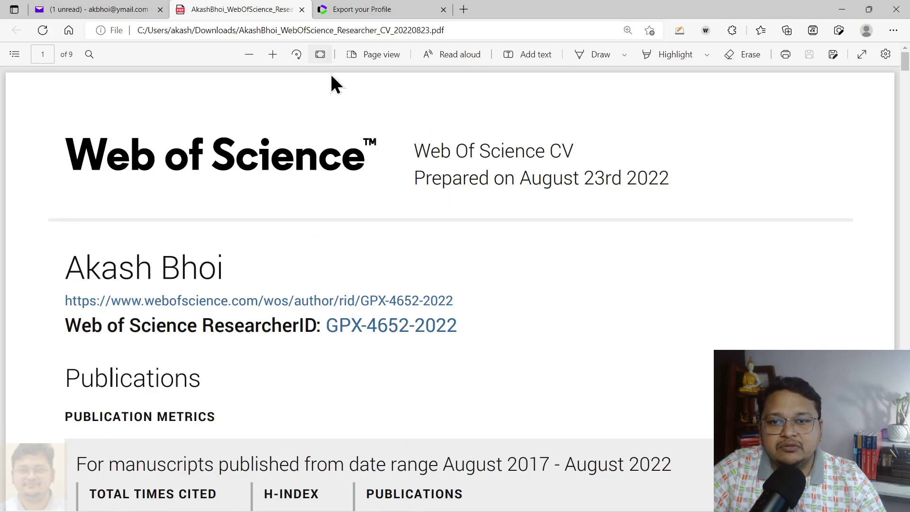
{"action": "scroll", "coordinate": [583, 253], "scroll_direction": "down", "scroll_amount": 15}
{"action": "scroll", "coordinate": [583, 253], "scroll_direction": "down", "scroll_amount": 10}
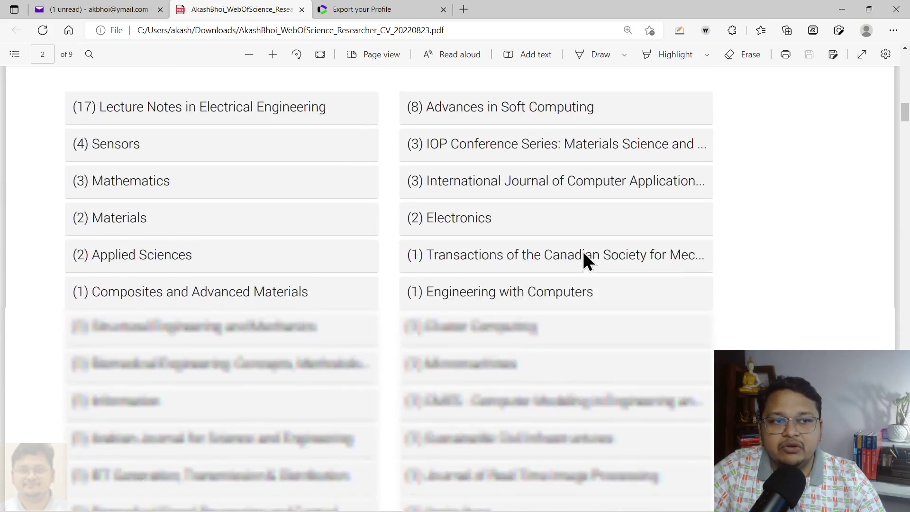
{"action": "scroll", "coordinate": [583, 253], "scroll_direction": "up", "scroll_amount": 8}
{"action": "scroll", "coordinate": [573, 275], "scroll_direction": "up", "scroll_amount": 1}
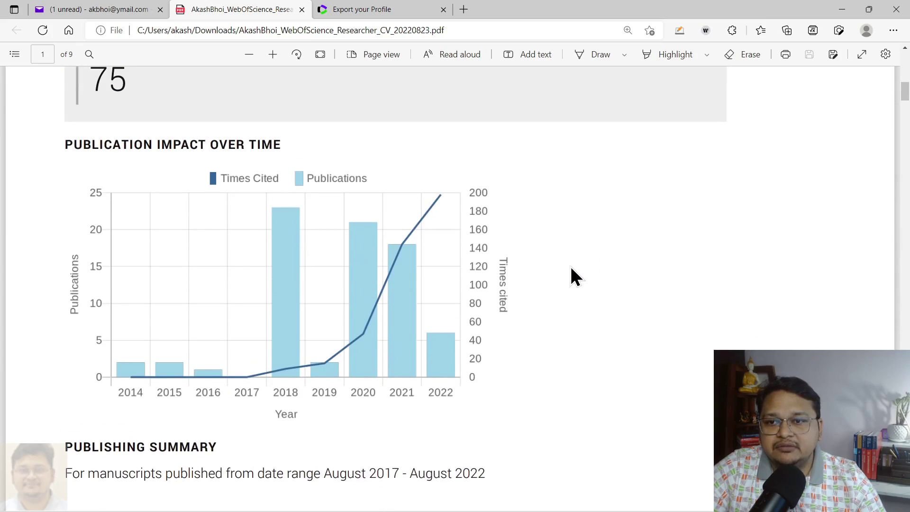
{"action": "scroll", "coordinate": [409, 299], "scroll_direction": "down", "scroll_amount": 7}
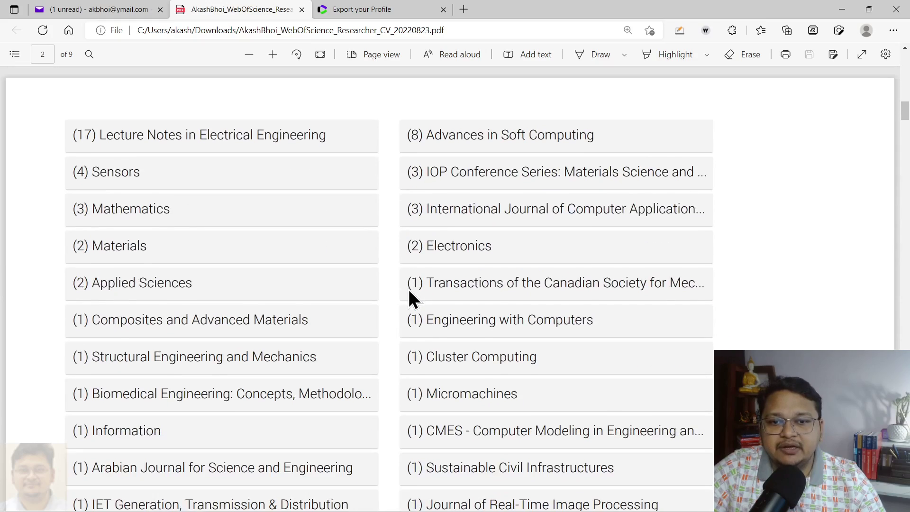
{"action": "scroll", "coordinate": [409, 299], "scroll_direction": "up", "scroll_amount": 3}
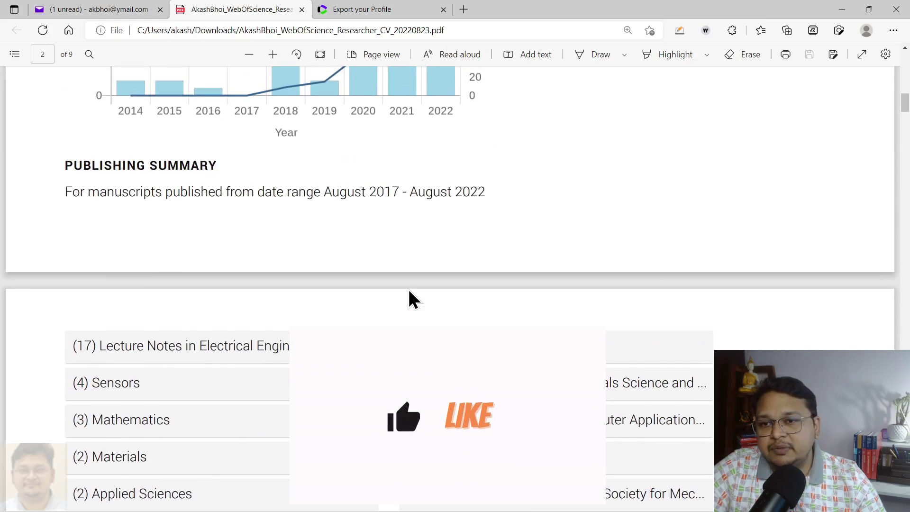
{"action": "scroll", "coordinate": [408, 289], "scroll_direction": "down", "scroll_amount": 7}
{"action": "scroll", "coordinate": [408, 288], "scroll_direction": "down", "scroll_amount": 8}
{"action": "scroll", "coordinate": [408, 288], "scroll_direction": "up", "scroll_amount": 4}
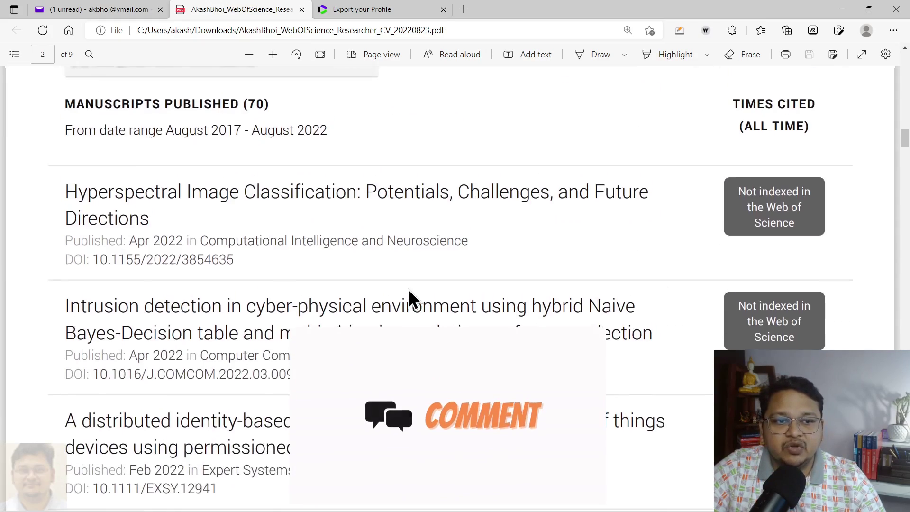
{"action": "scroll", "coordinate": [393, 273], "scroll_direction": "down", "scroll_amount": 10}
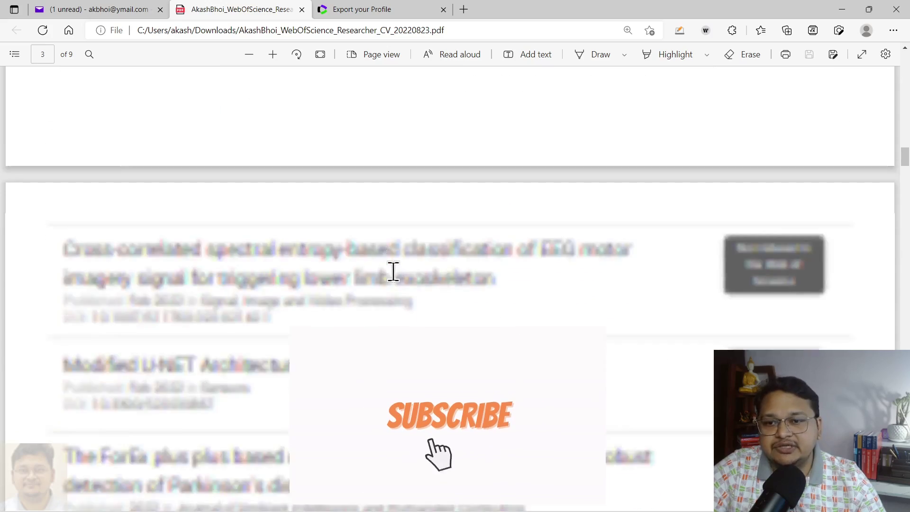
{"action": "scroll", "coordinate": [392, 275], "scroll_direction": "down", "scroll_amount": 10}
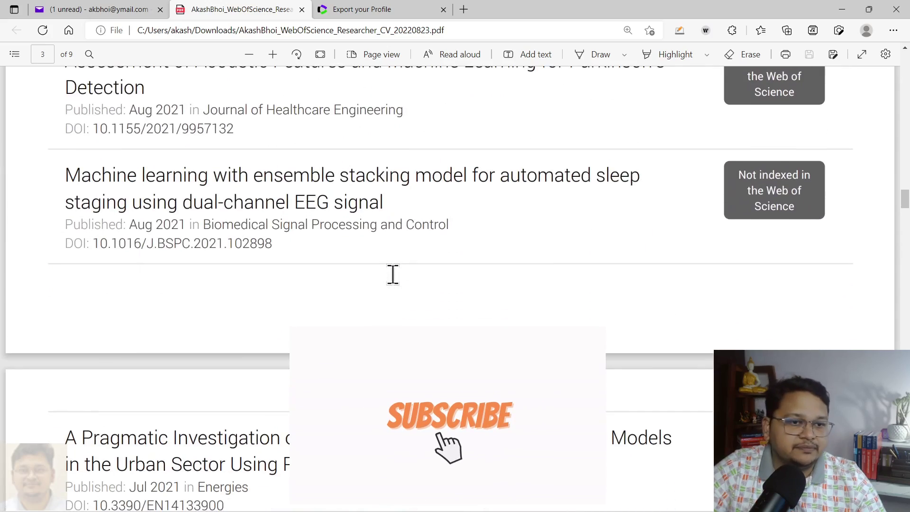
{"action": "scroll", "coordinate": [393, 275], "scroll_direction": "down", "scroll_amount": 10}
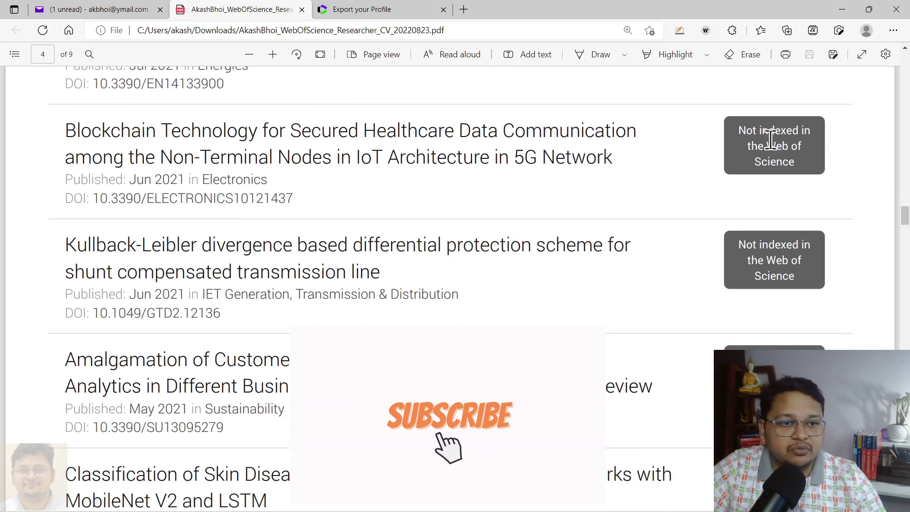
Step: Select the 'Not indexed in the Web of Science' label and read through the remaining pages
{"action": "left_click_drag", "start_coordinate": [739, 129], "coordinate": [789, 161]}
{"action": "scroll", "coordinate": [711, 251], "scroll_direction": "down", "scroll_amount": 20}
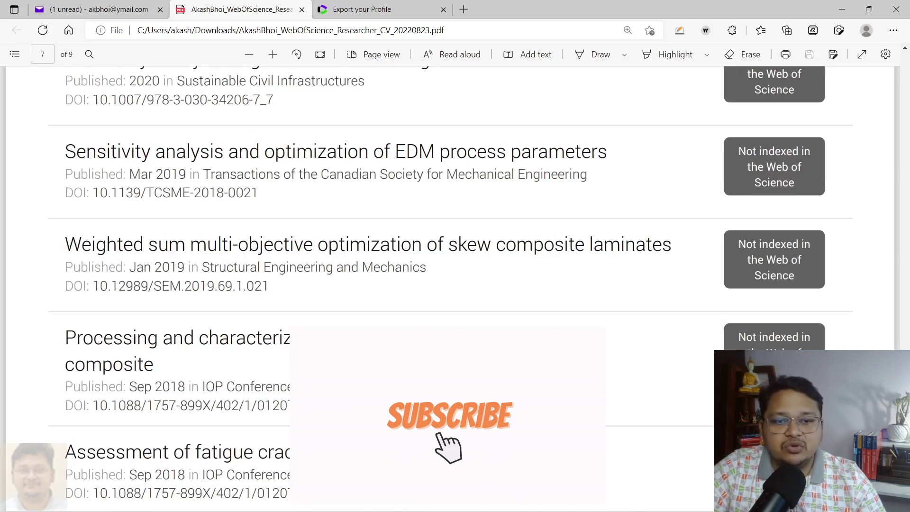
{"action": "scroll", "coordinate": [455, 285], "scroll_direction": "down", "scroll_amount": 7}
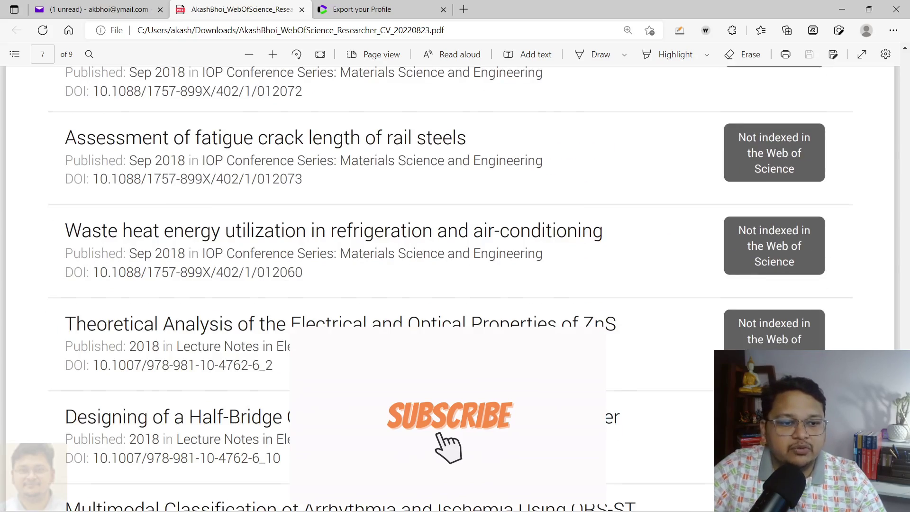
{"action": "scroll", "coordinate": [455, 284], "scroll_direction": "down", "scroll_amount": 15}
{"action": "scroll", "coordinate": [455, 284], "scroll_direction": "up", "scroll_amount": 20}
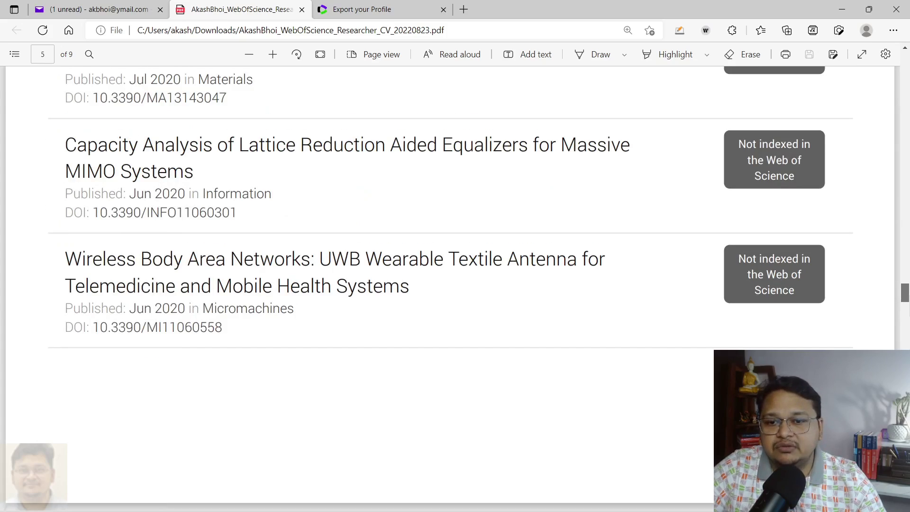
{"action": "scroll", "coordinate": [455, 284], "scroll_direction": "up", "scroll_amount": 20}
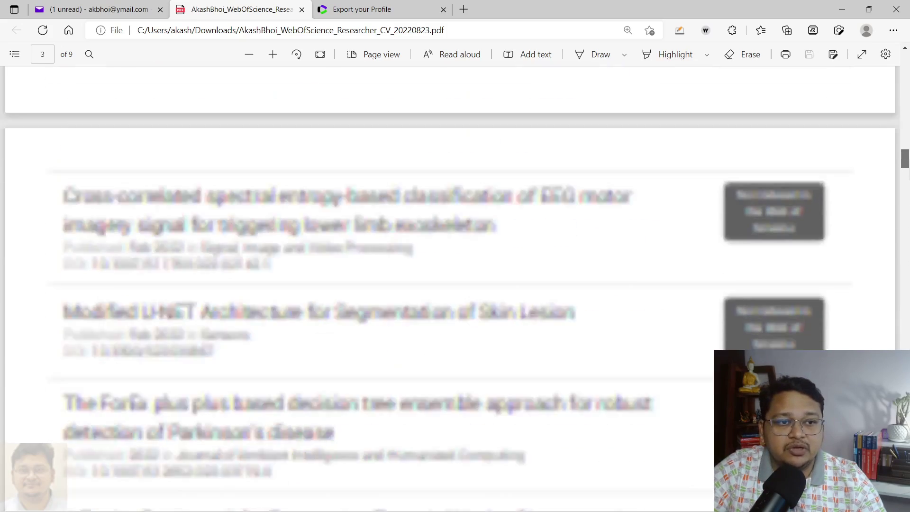
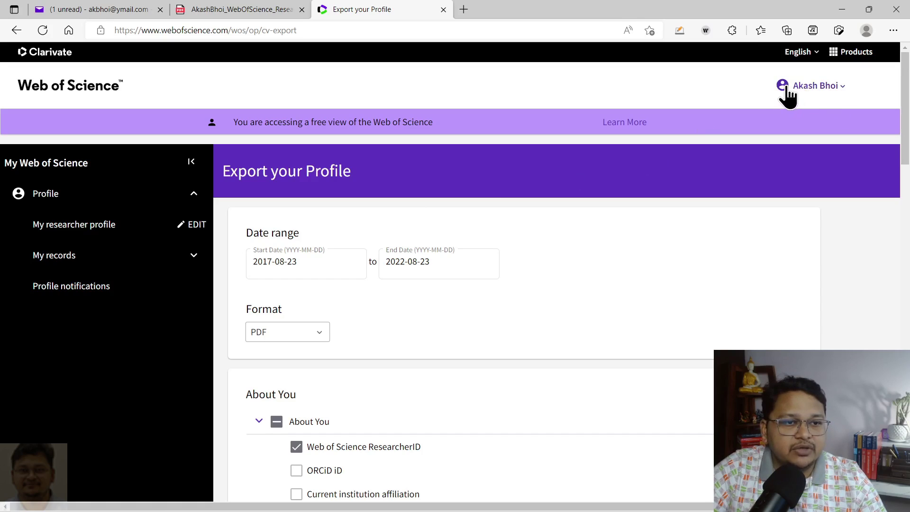
Step: Navigate from the account menu via Settings and Account sign in & security to the Delete account tab
{"action": "left_click", "coordinate": [843, 88]}
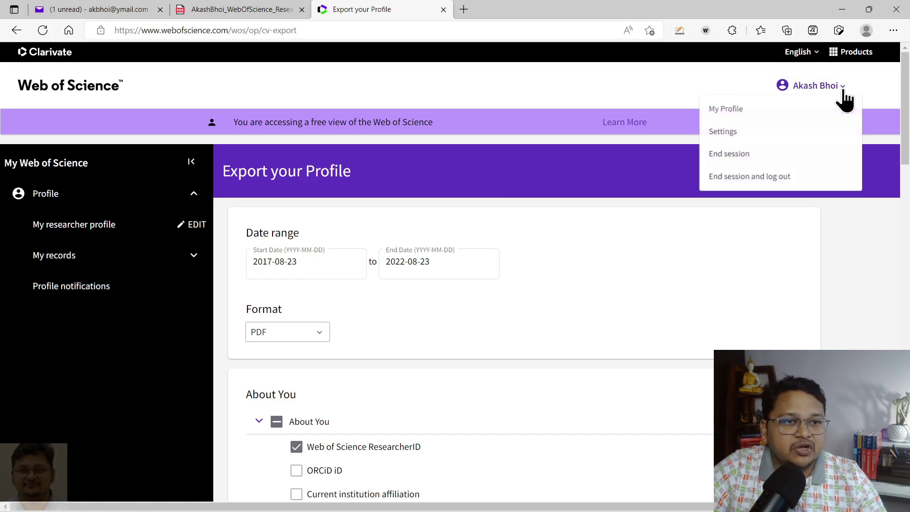
{"action": "left_click", "coordinate": [747, 131]}
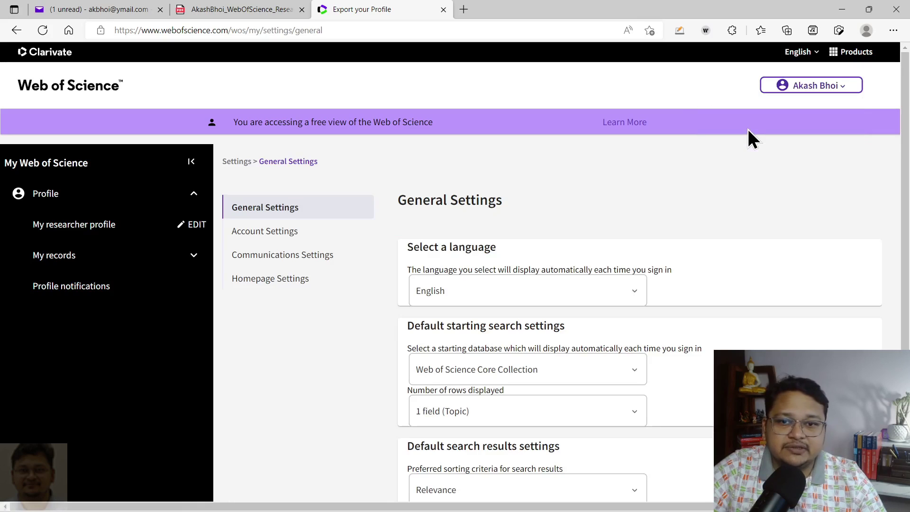
{"action": "left_click", "coordinate": [248, 232]}
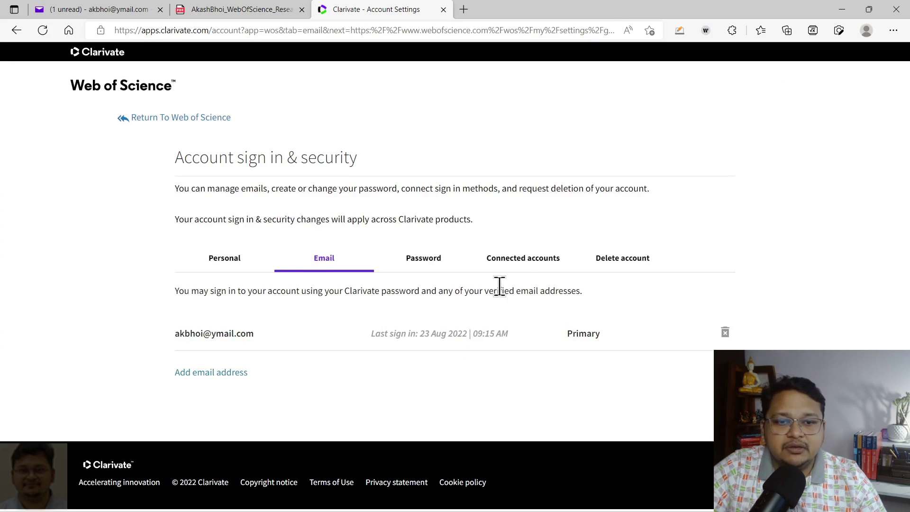
{"action": "left_click", "coordinate": [519, 268]}
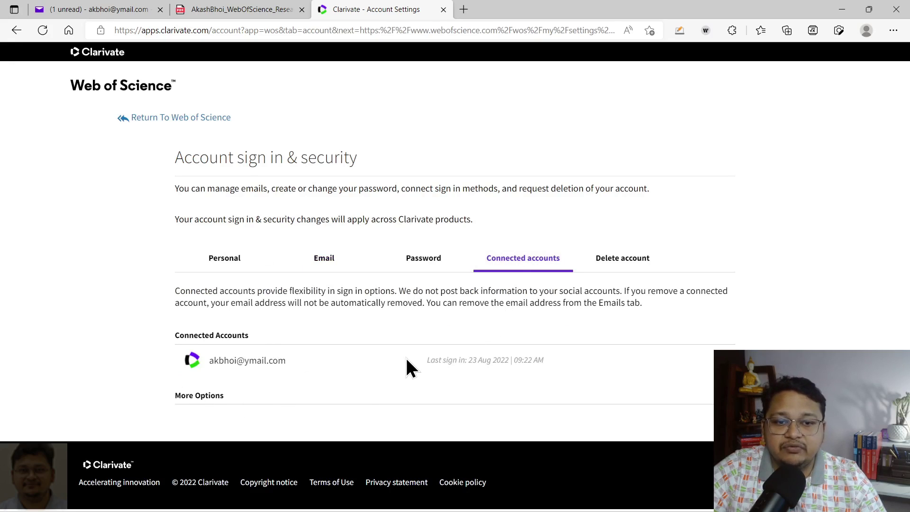
{"action": "left_click", "coordinate": [630, 269]}
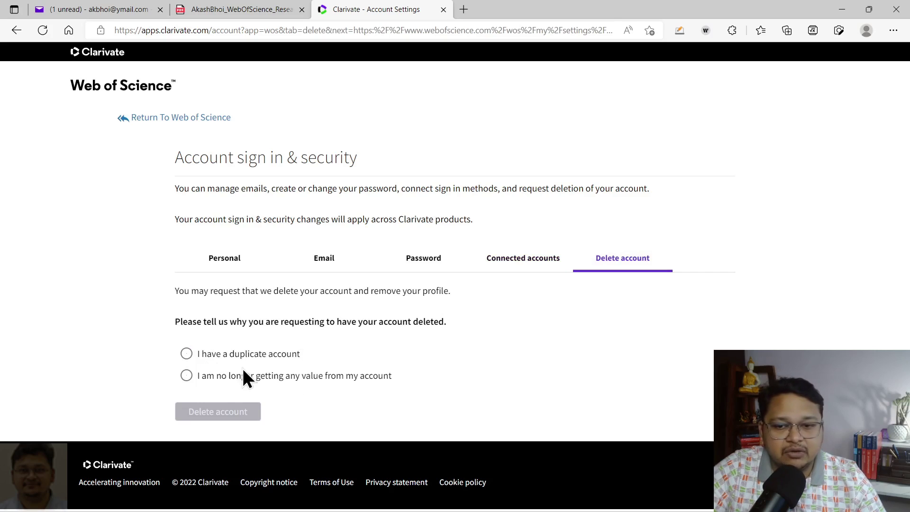
Step: Request account deletion with 'I have a duplicate account' as the reason and confirm it
{"action": "left_click", "coordinate": [186, 354]}
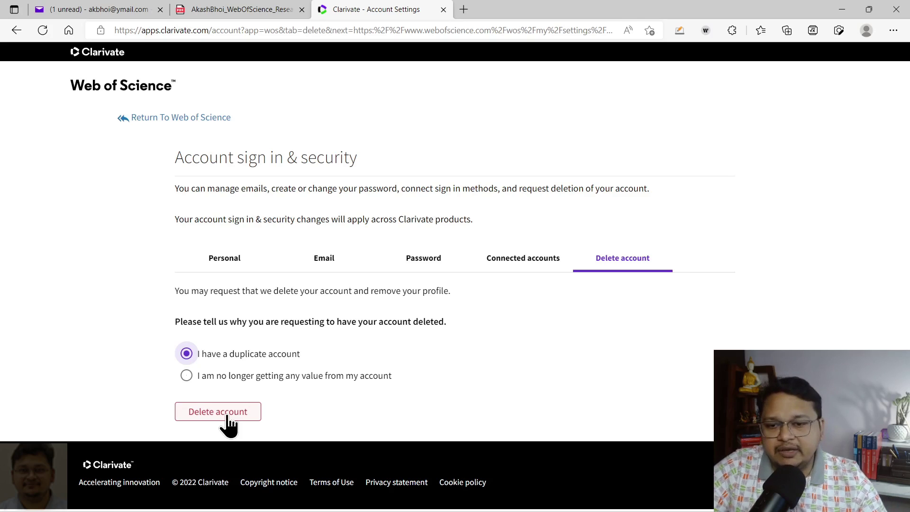
{"action": "left_click", "coordinate": [228, 415]}
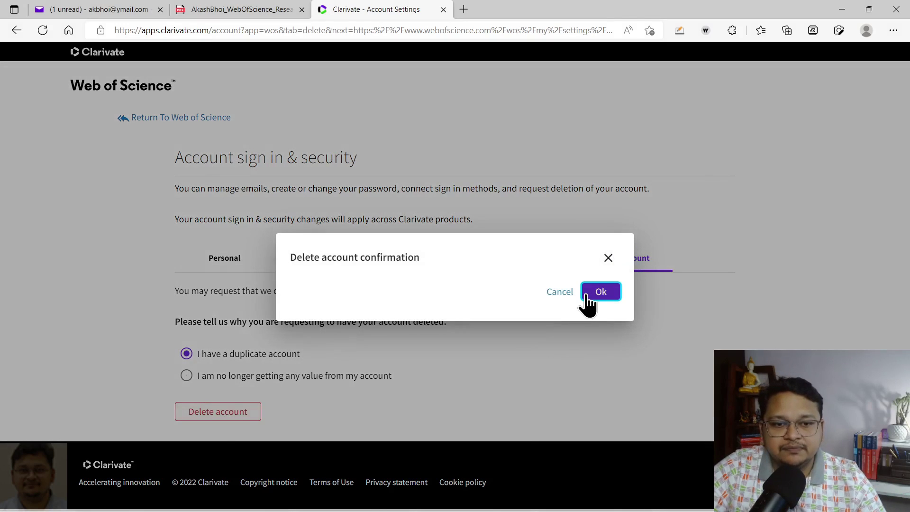
{"action": "left_click", "coordinate": [599, 292]}
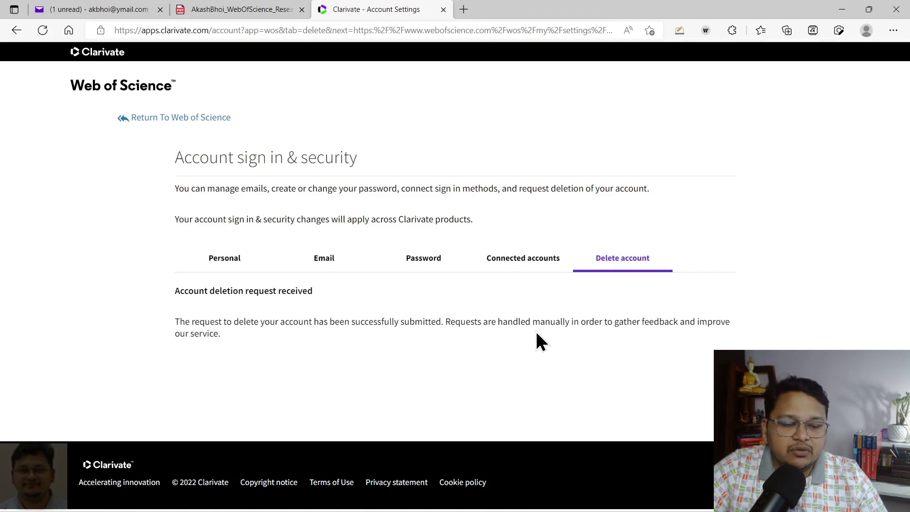